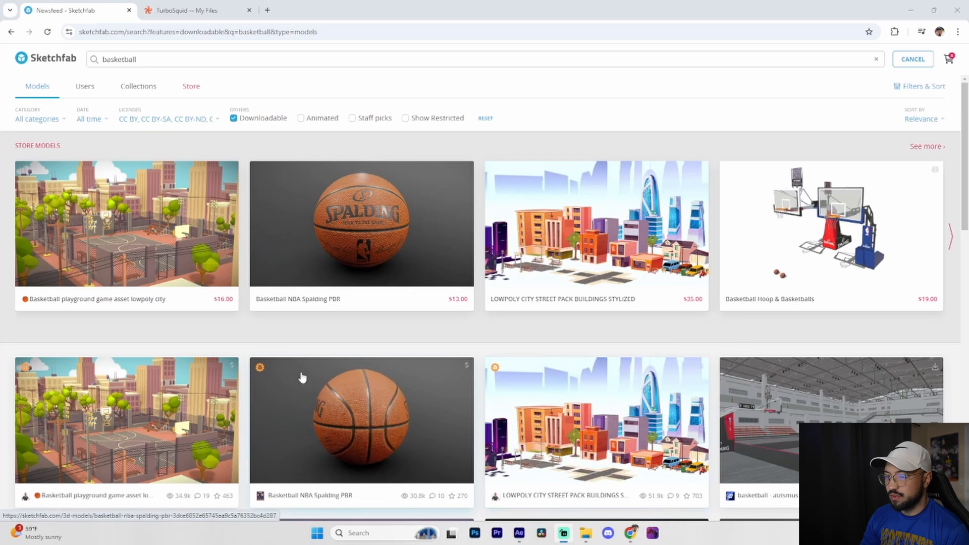
Browse the downloadable basketball models on Sketchfab and inspect the Wilson Basketball model in its 3D viewer.
{"action": "scroll", "coordinate": [239, 373], "scroll_direction": "down", "scroll_amount": 2}
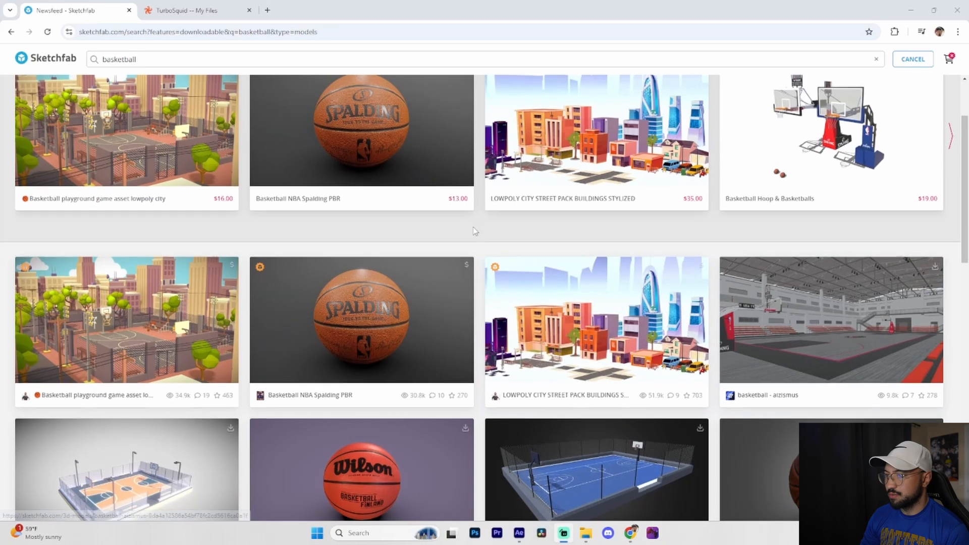
{"action": "scroll", "coordinate": [372, 242], "scroll_direction": "up", "scroll_amount": 2}
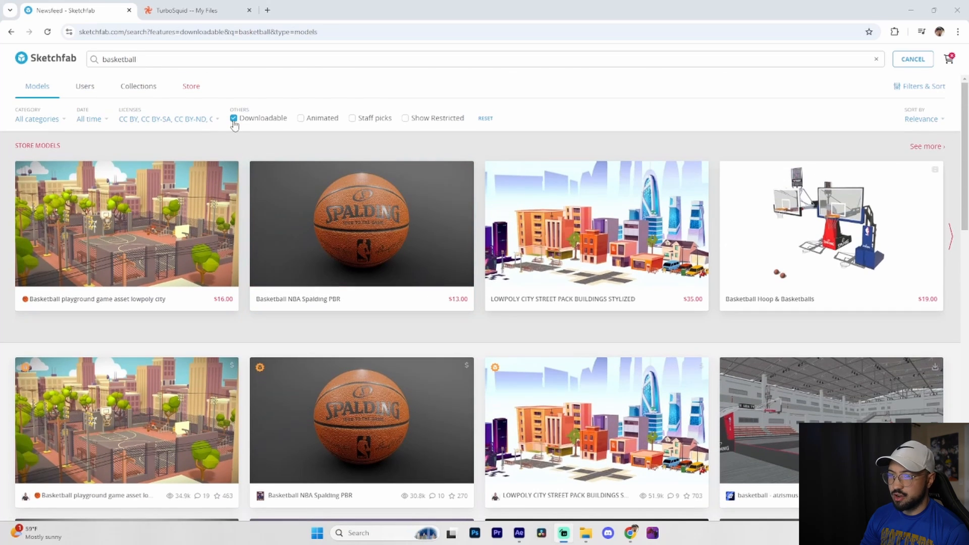
{"action": "scroll", "coordinate": [706, 227], "scroll_direction": "down", "scroll_amount": 2}
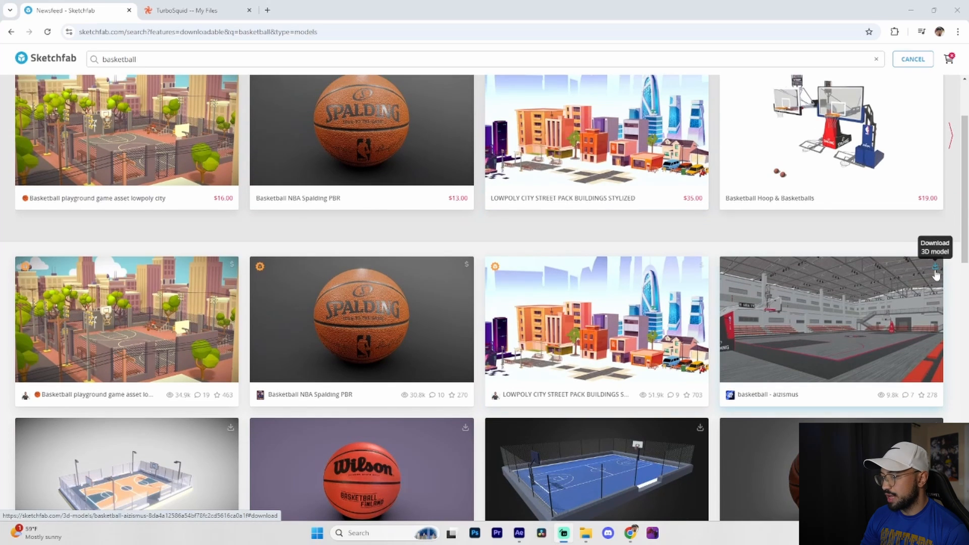
{"action": "scroll", "coordinate": [595, 318], "scroll_direction": "down", "scroll_amount": 2}
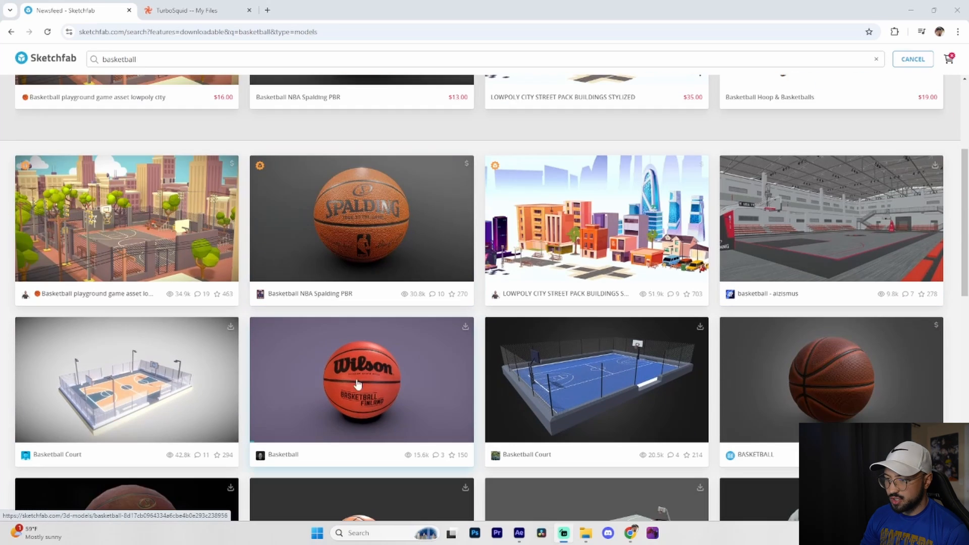
{"action": "left_click", "coordinate": [401, 384]}
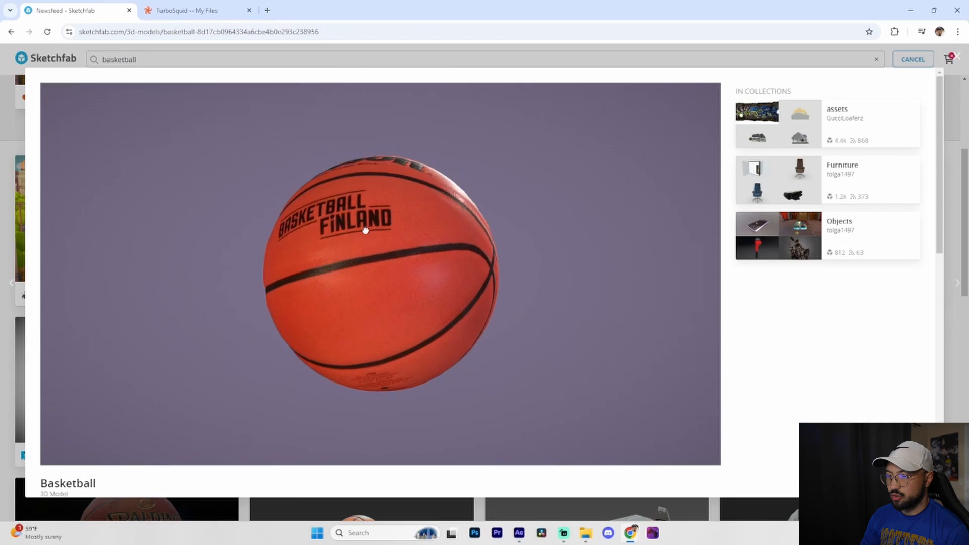
{"action": "left_click_drag", "start_coordinate": [365, 230], "coordinate": [401, 283]}
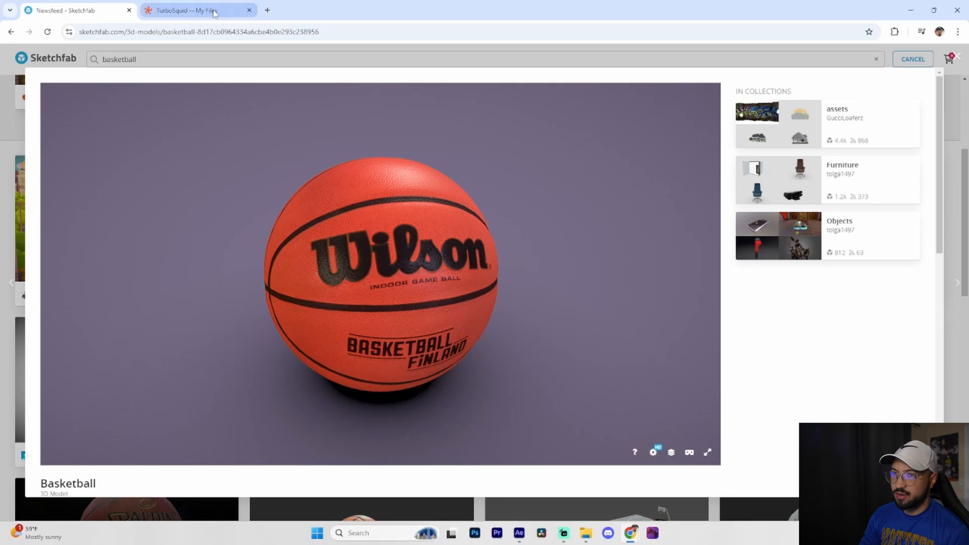
Look over the basketball model files in the TurboSquid downloads list, comparing with the Sketchfab page.
{"action": "left_click", "coordinate": [191, 10]}
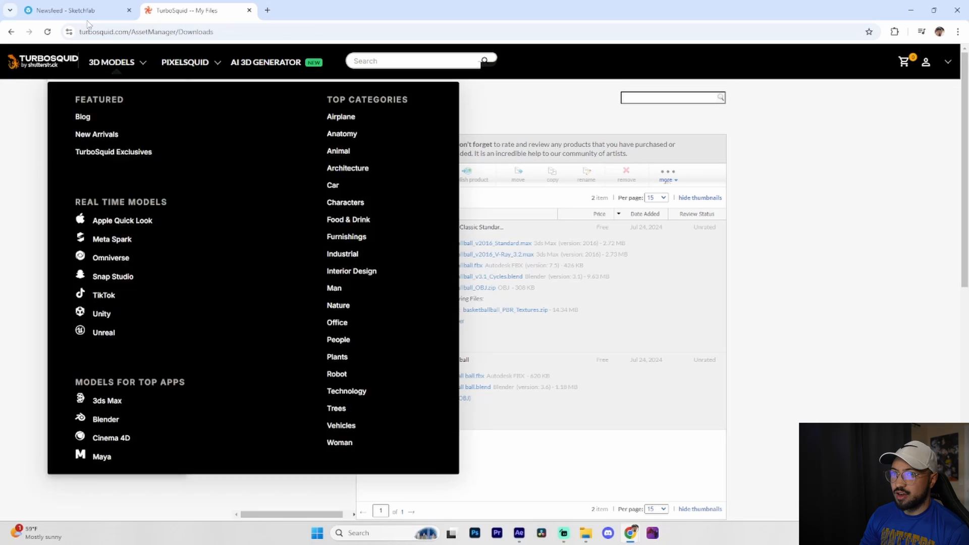
{"action": "left_click", "coordinate": [81, 11]}
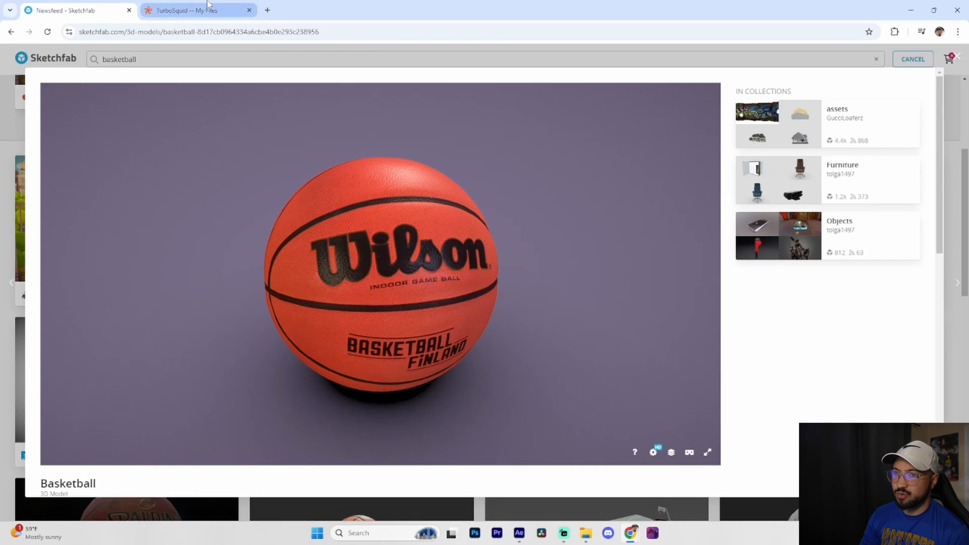
{"action": "left_click", "coordinate": [191, 10]}
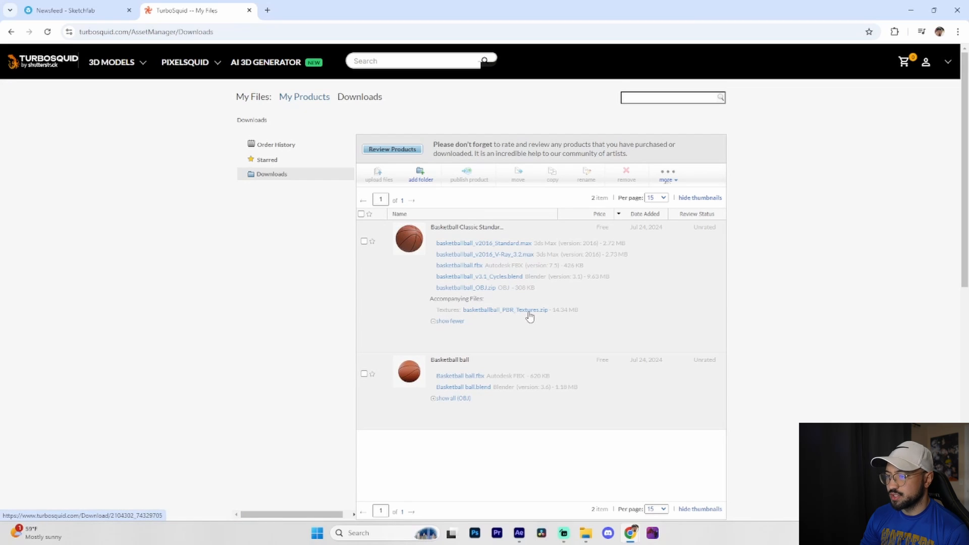
Switch to After Effects and apply the Element effect to the Element solid layer.
{"action": "left_click", "coordinate": [519, 533]}
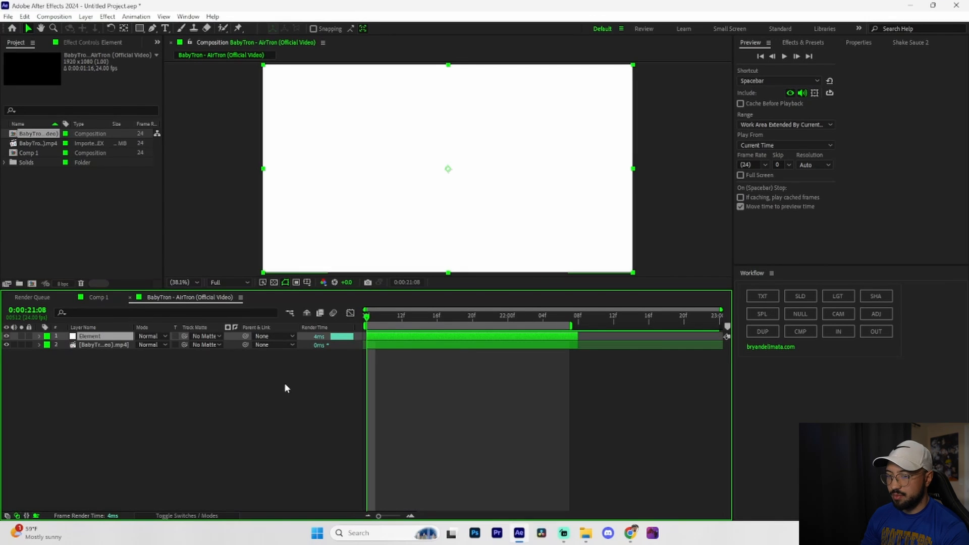
{"action": "key", "text": "ctrl+space"}
{"action": "type", "text": "E"}
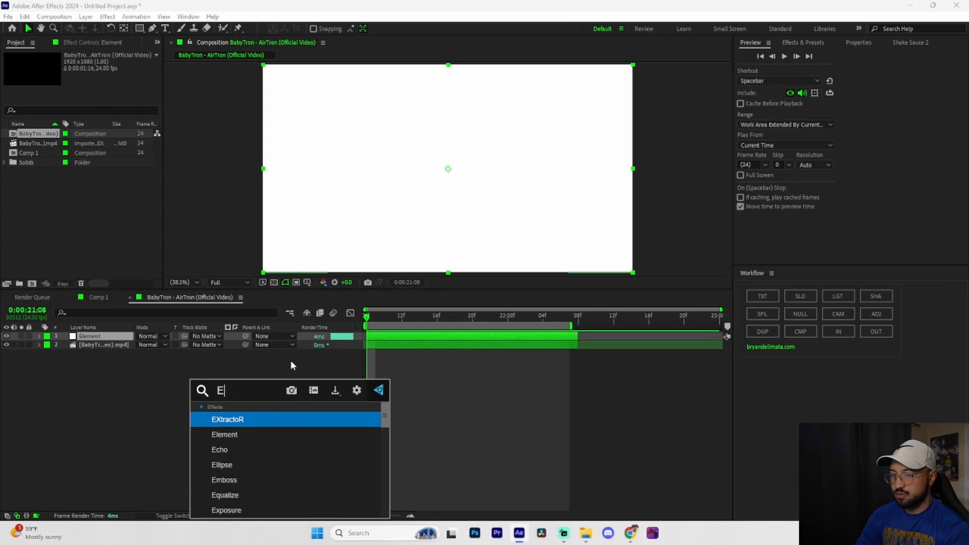
{"action": "type", "text": "lement"}
{"action": "left_click", "coordinate": [235, 418]}
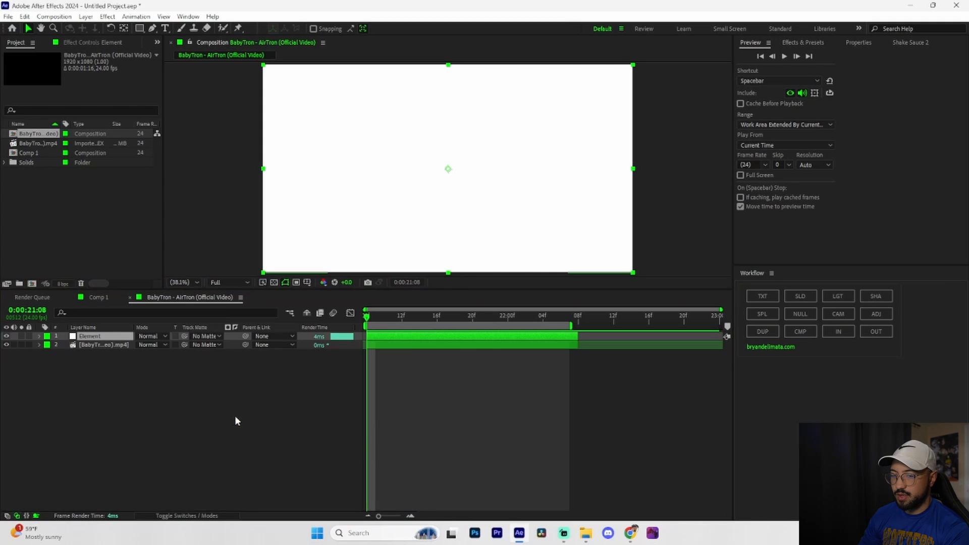
Import basketballball.obj from the basketballball_OBJ folder into Element's Scene Setup and turn on Normalize Size for the model.
{"action": "left_click", "coordinate": [66, 86]}
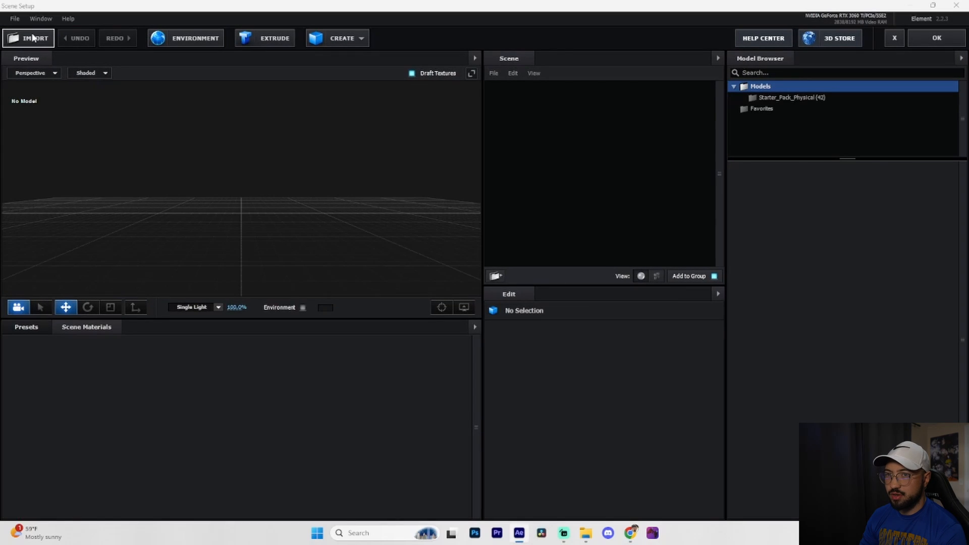
{"action": "left_click", "coordinate": [33, 37]}
{"action": "left_click", "coordinate": [138, 105]}
{"action": "left_click", "coordinate": [402, 278]}
{"action": "left_click", "coordinate": [557, 362]}
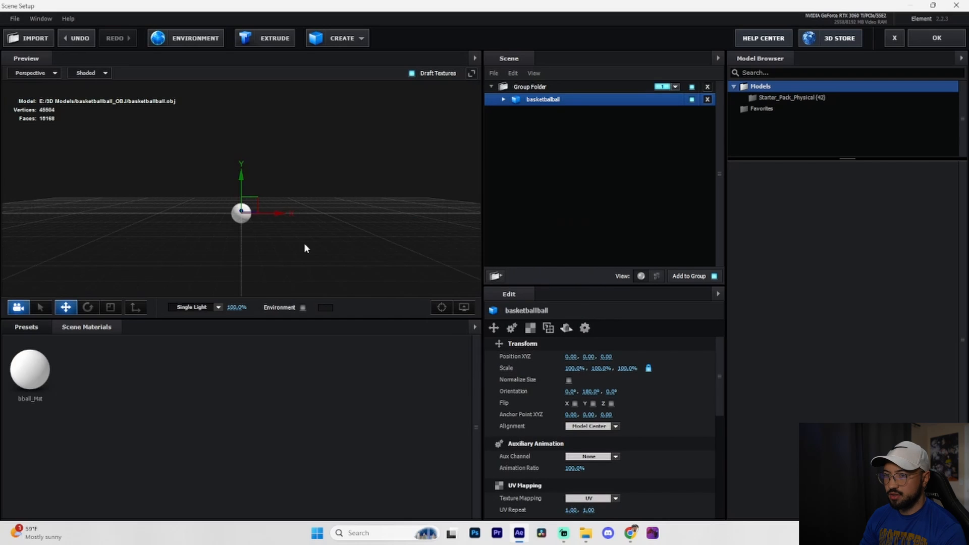
{"action": "left_click", "coordinate": [569, 380]}
{"action": "left_click_drag", "start_coordinate": [358, 210], "coordinate": [391, 217]}
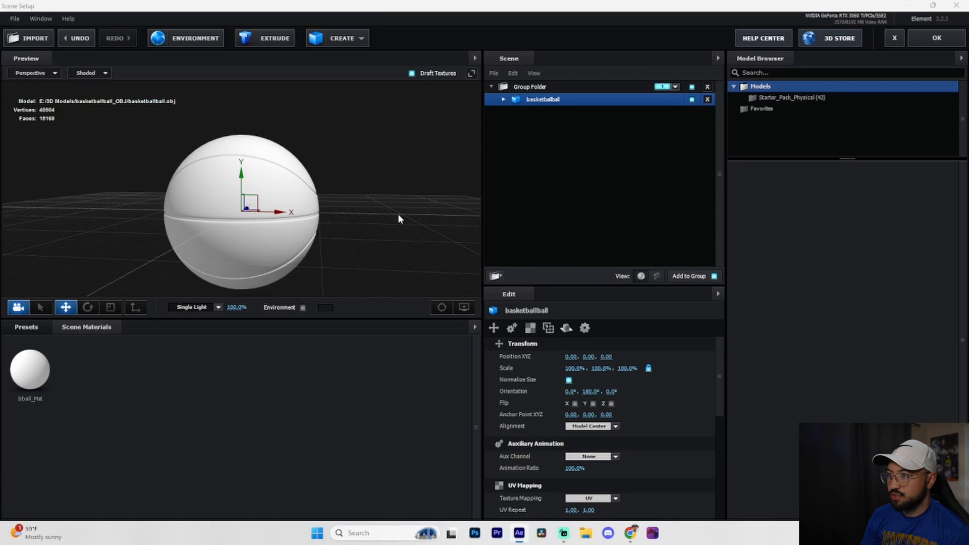
Set the bball_Mat material's Diffuse texture to basketballball_bball_Mat_BaseColor.jpg from the Tex_Metal_Rough folder.
{"action": "left_click", "coordinate": [504, 99]}
{"action": "left_click", "coordinate": [556, 111]}
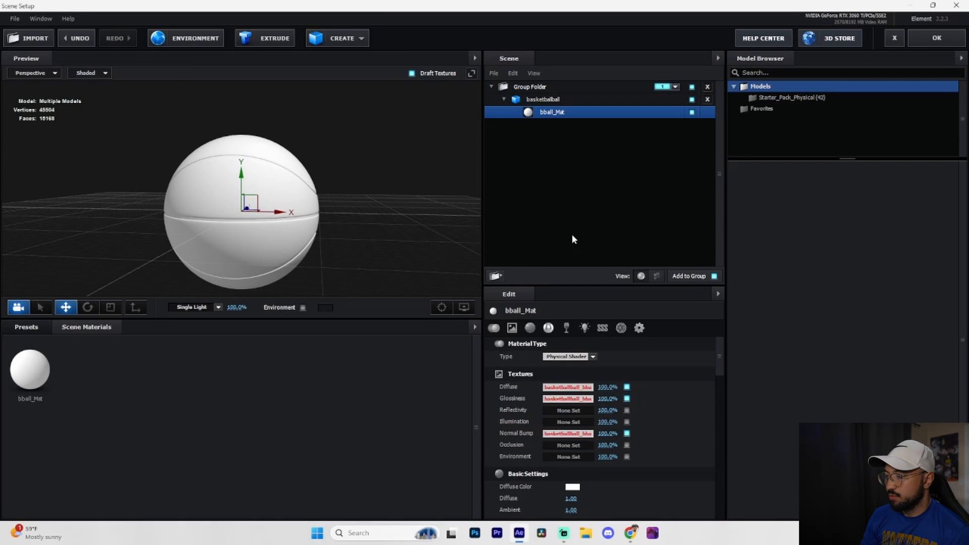
{"action": "left_click", "coordinate": [568, 387]}
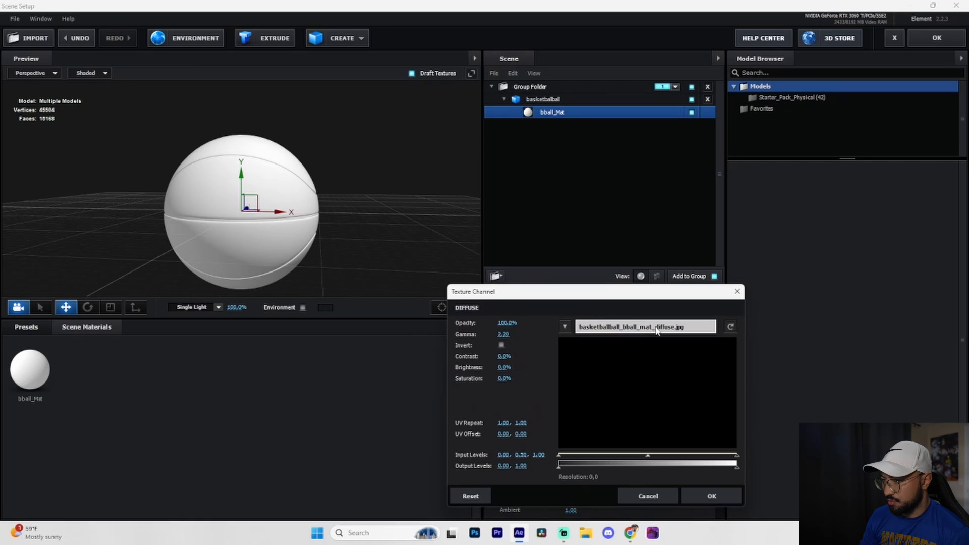
{"action": "left_click", "coordinate": [657, 330]}
{"action": "left_click", "coordinate": [545, 323]}
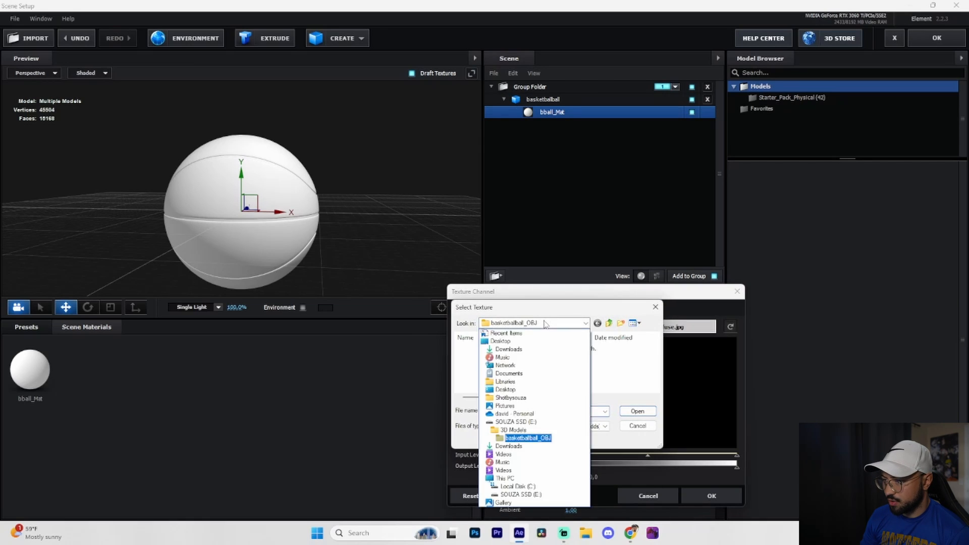
{"action": "left_click", "coordinate": [523, 430]}
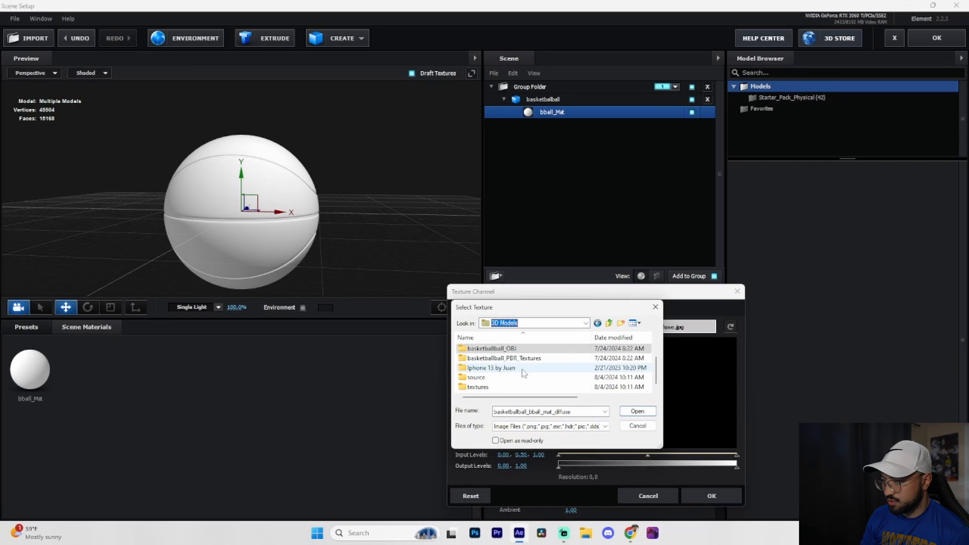
{"action": "double_click", "coordinate": [525, 359]}
{"action": "left_click", "coordinate": [481, 364]}
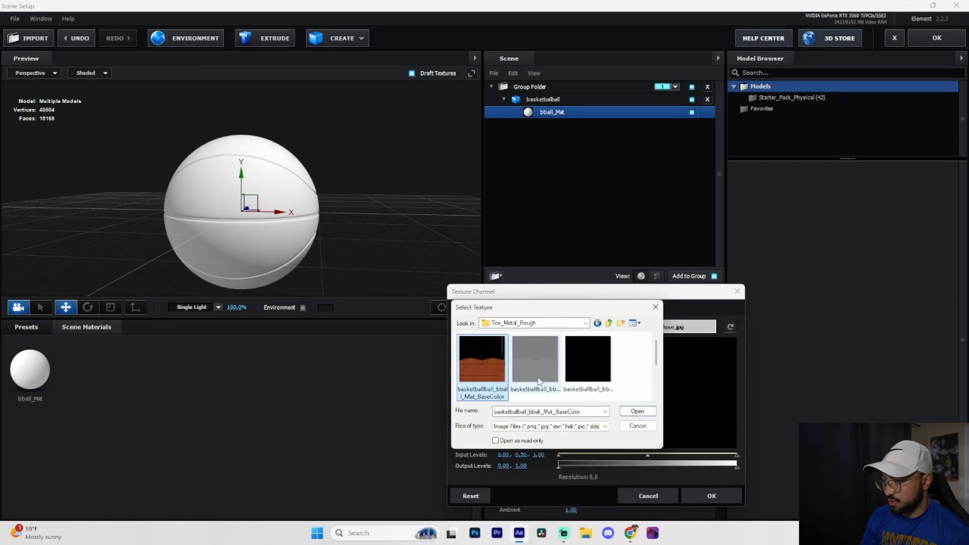
{"action": "left_click", "coordinate": [636, 411]}
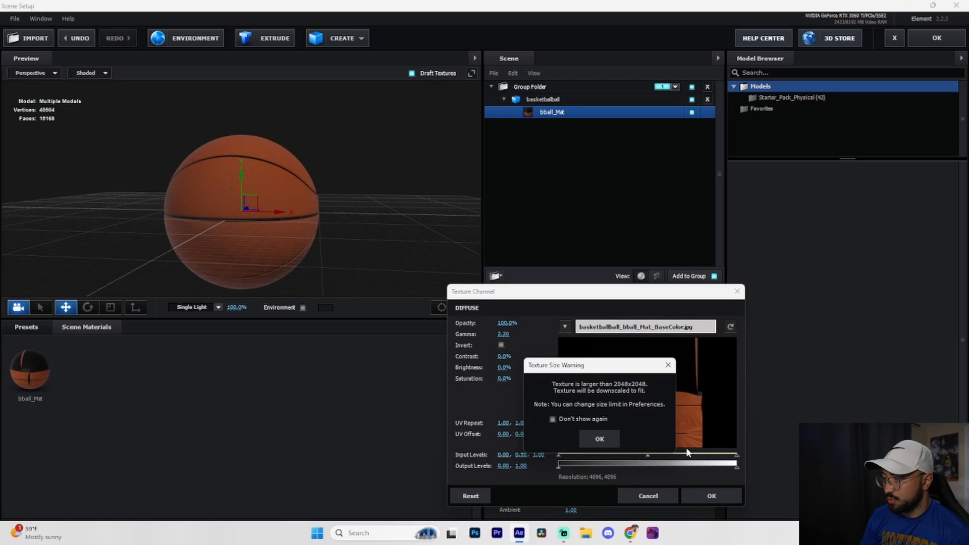
{"action": "left_click", "coordinate": [605, 437]}
{"action": "left_click", "coordinate": [716, 496]}
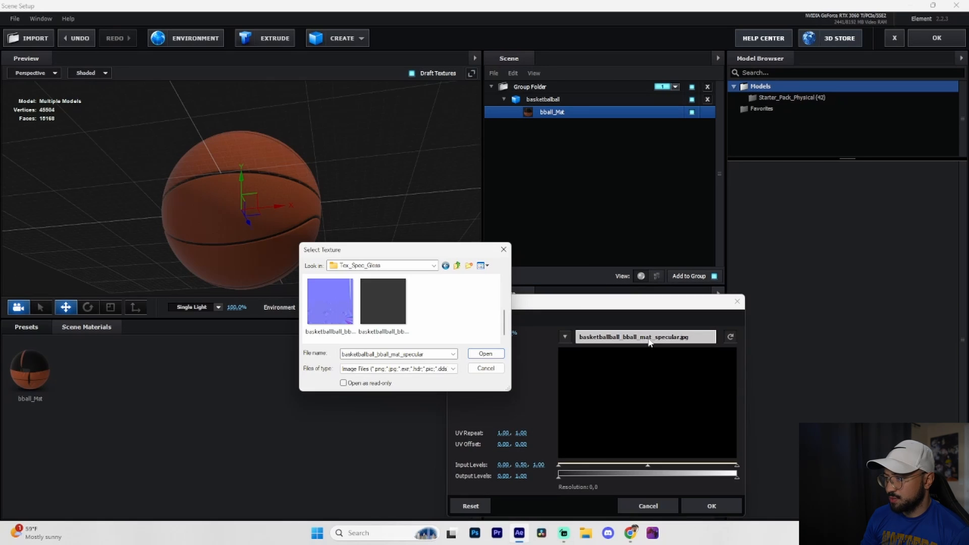
Set the material's Glossiness texture to basketballball_bball_Mat_Specular.jpg from the Tex_Spec_Gloss folder.
{"action": "left_click", "coordinate": [385, 307]}
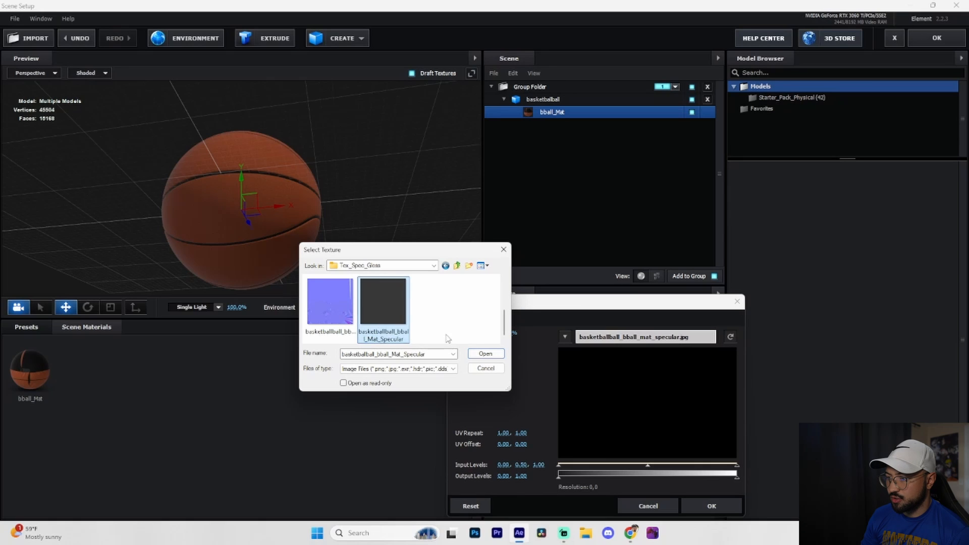
{"action": "left_click", "coordinate": [486, 353]}
{"action": "left_click", "coordinate": [601, 449]}
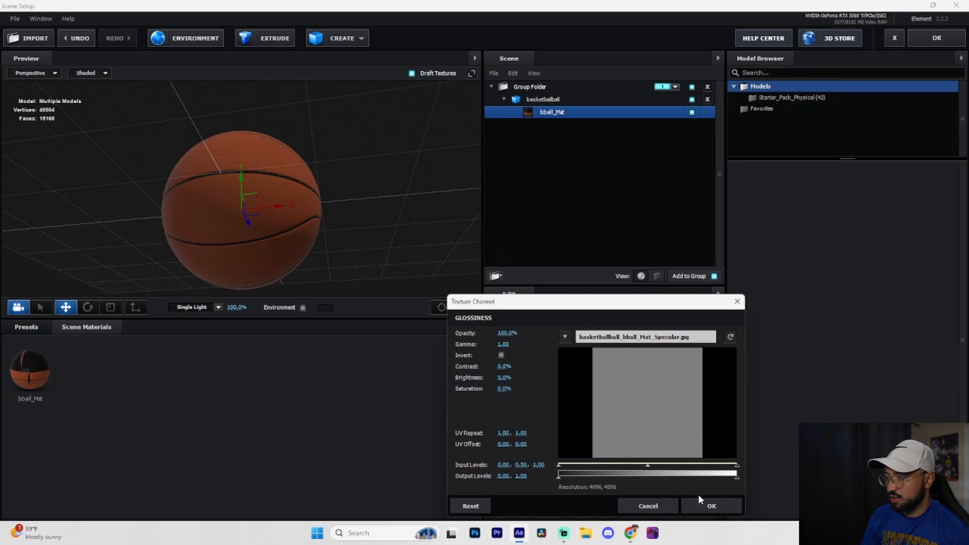
{"action": "left_click", "coordinate": [704, 504]}
Set the material's Normal Bump texture to basketballball_bball_Mat_Normal.jpg from the Tex_Spec_Gloss folder and accept the scene.
{"action": "left_click", "coordinate": [572, 435]}
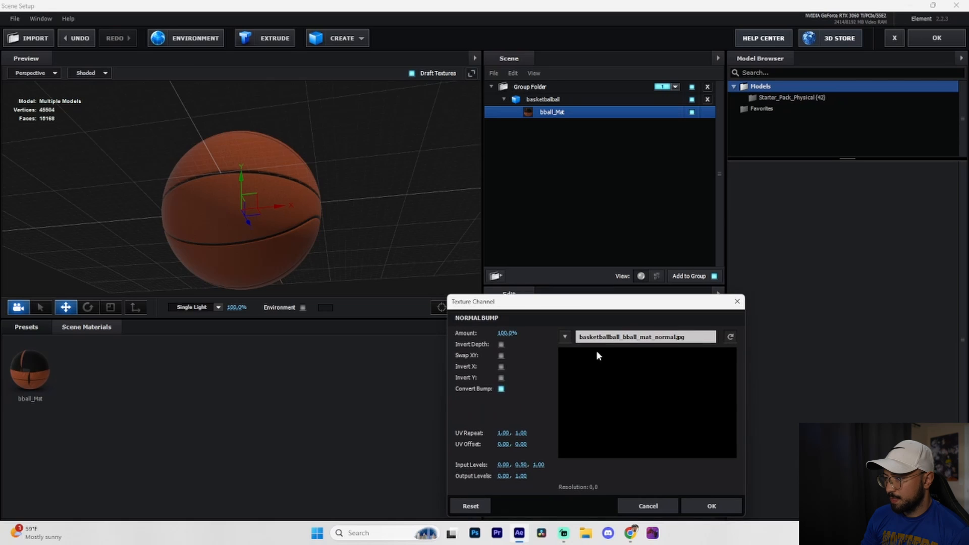
{"action": "left_click", "coordinate": [658, 339]}
{"action": "left_click", "coordinate": [376, 266]}
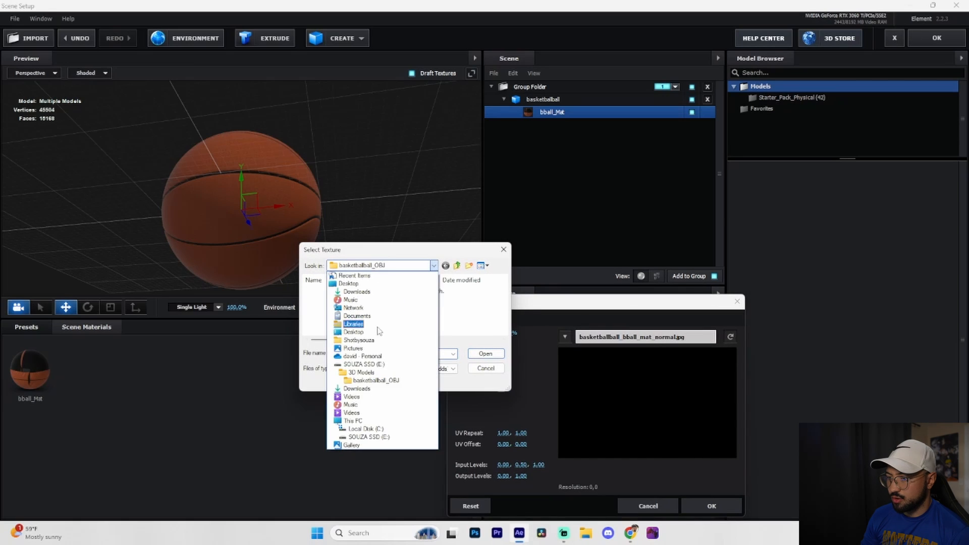
{"action": "left_click", "coordinate": [376, 380]}
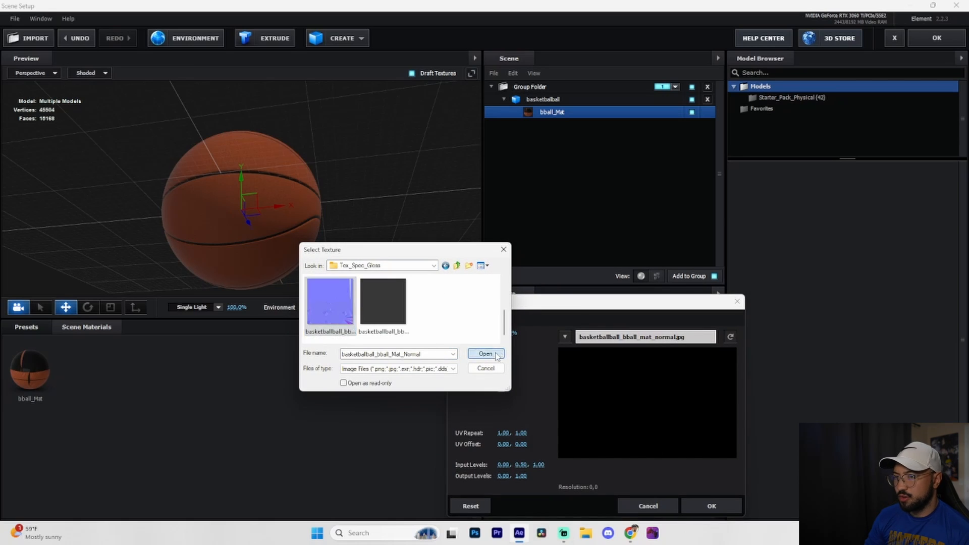
{"action": "left_click", "coordinate": [485, 353]}
{"action": "left_click", "coordinate": [601, 448]}
{"action": "left_click", "coordinate": [711, 505]}
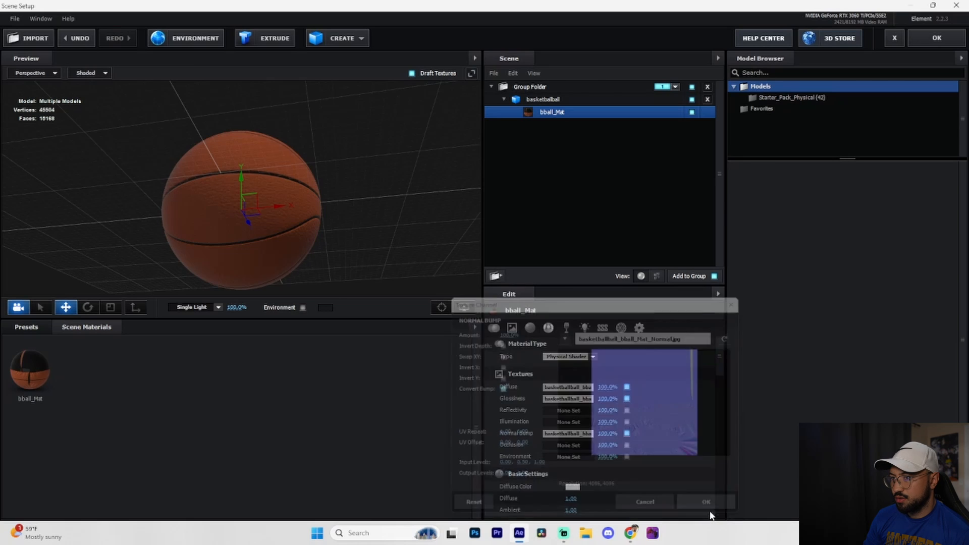
{"action": "left_click_drag", "start_coordinate": [398, 219], "coordinate": [325, 191]}
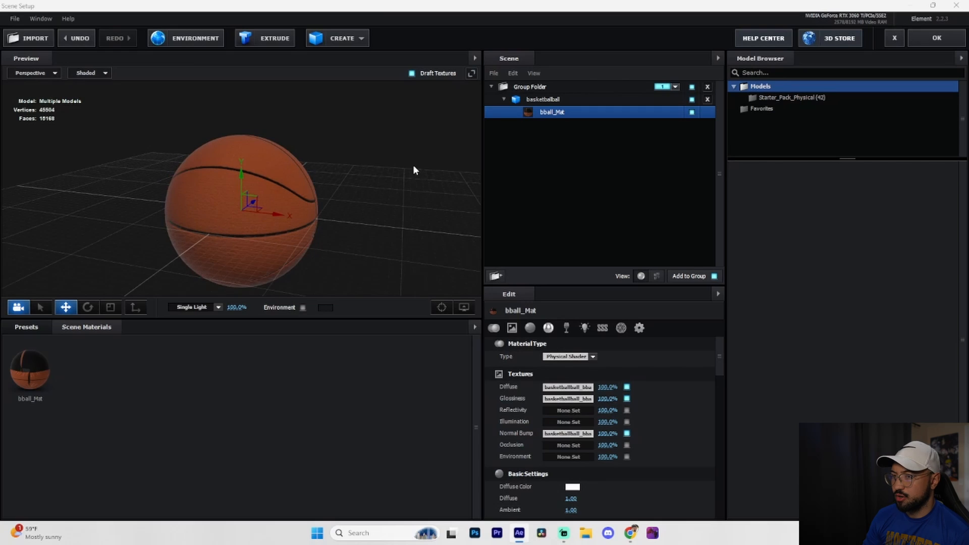
{"action": "left_click", "coordinate": [922, 34]}
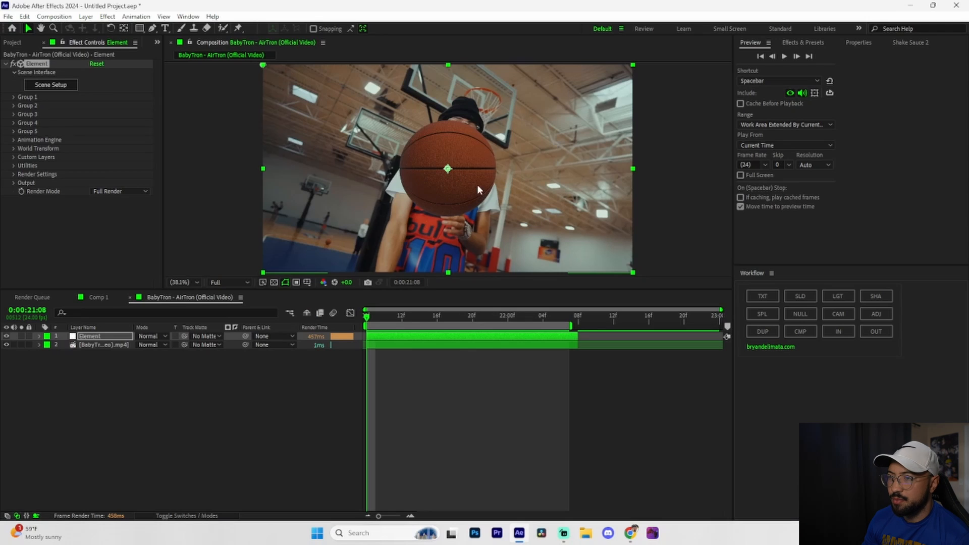
Assign the BabyTron - AirTron (Official Video).mp4 layer as Layer 1 of Element's Custom Texture Maps.
{"action": "left_click", "coordinate": [13, 158]}
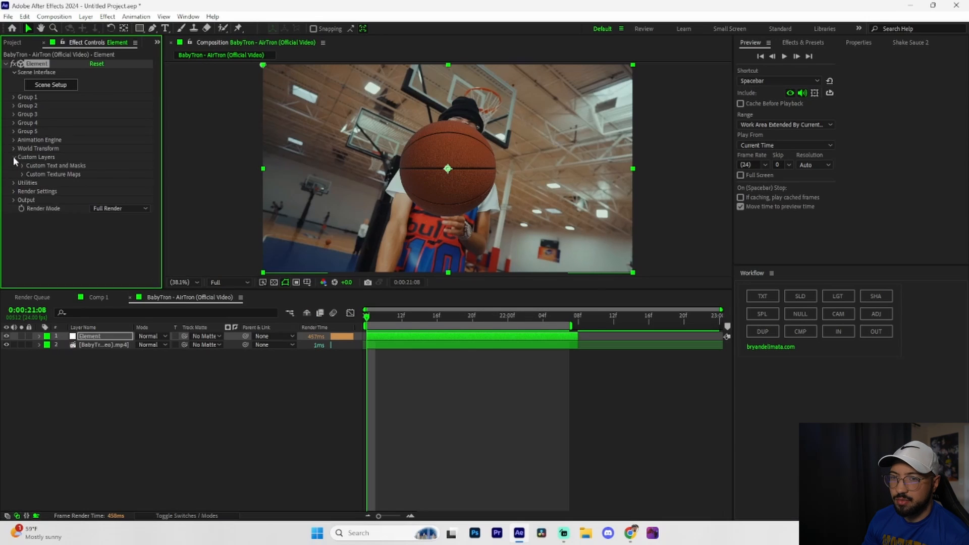
{"action": "left_click", "coordinate": [21, 173]}
{"action": "scroll", "coordinate": [62, 137], "scroll_direction": "down", "scroll_amount": 3}
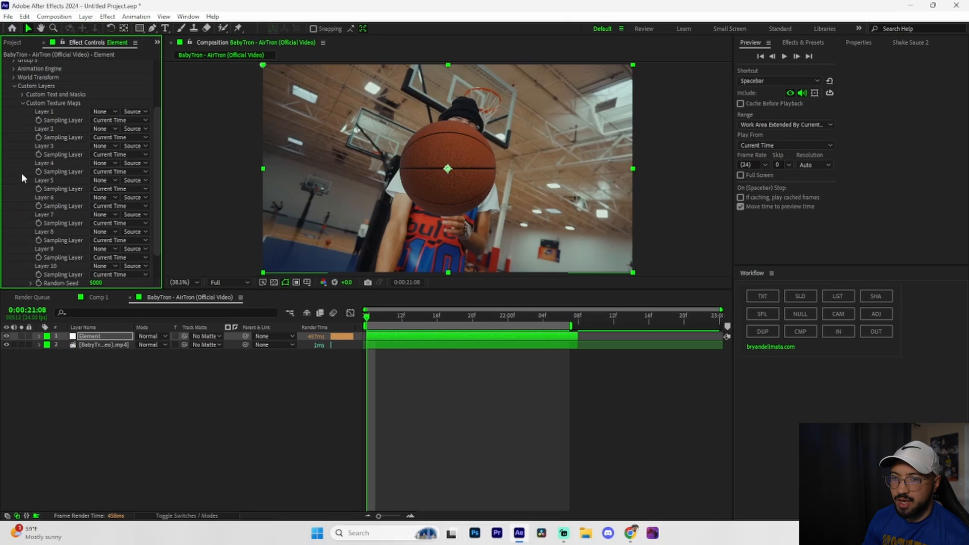
{"action": "left_click", "coordinate": [103, 112]}
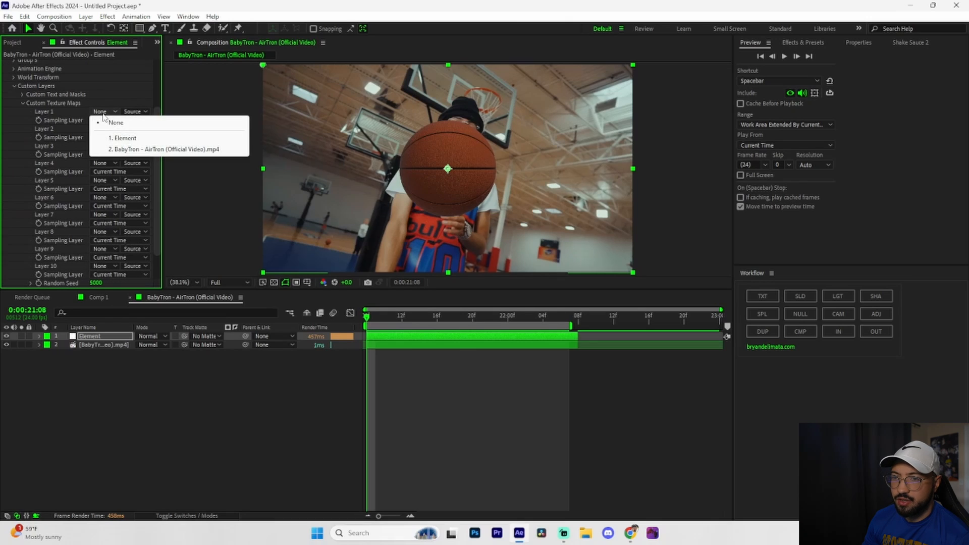
{"action": "left_click", "coordinate": [156, 149]}
{"action": "scroll", "coordinate": [60, 87], "scroll_direction": "up", "scroll_amount": 3}
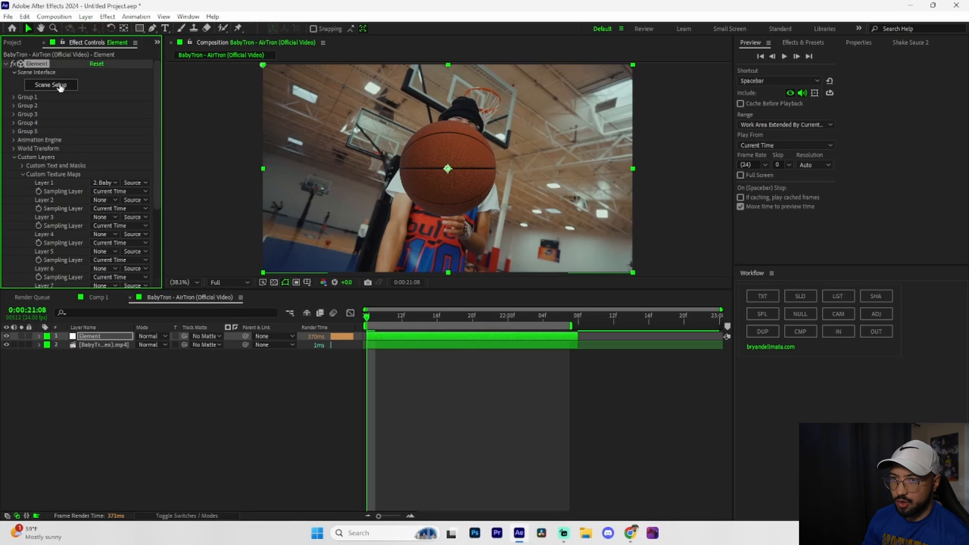
Set the Element scene's environment texture to Custom Layer 1, the BabyTron - AirTron video, and accept the scene.
{"action": "left_click", "coordinate": [51, 85]}
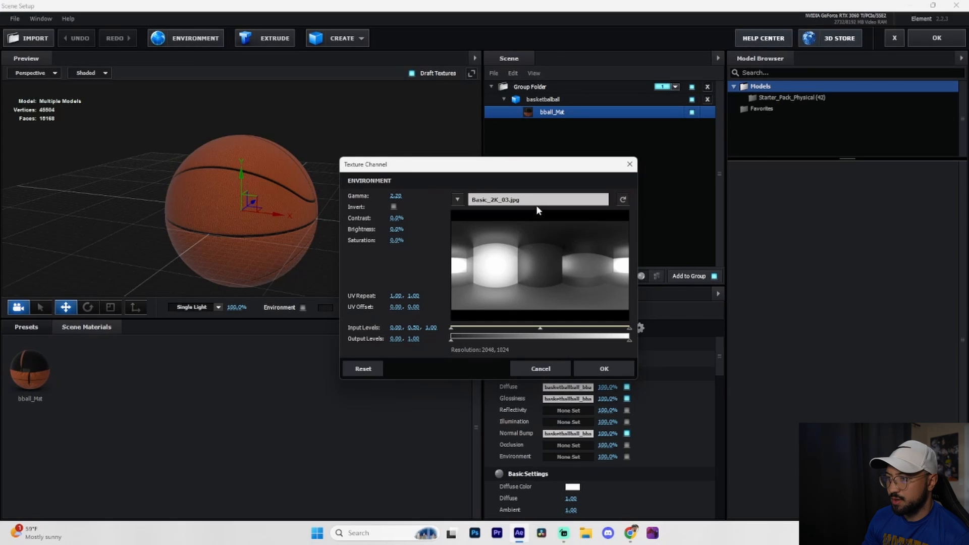
{"action": "left_click", "coordinate": [457, 200]}
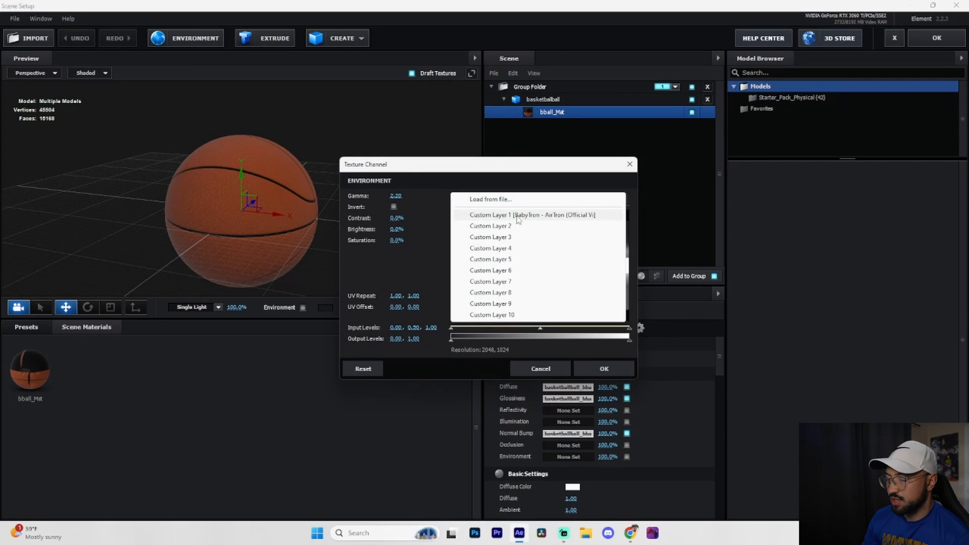
{"action": "left_click", "coordinate": [517, 216]}
{"action": "left_click", "coordinate": [586, 364]}
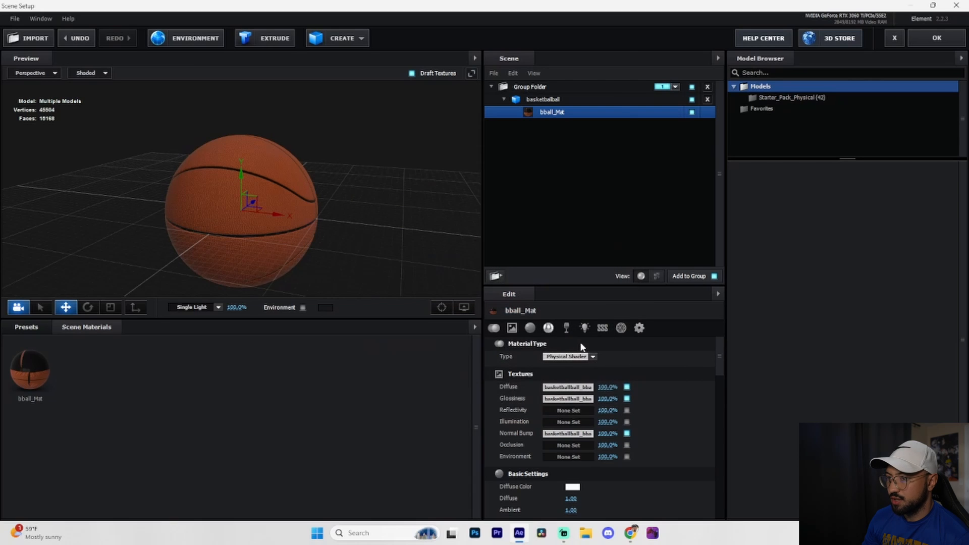
{"action": "left_click", "coordinate": [936, 38]}
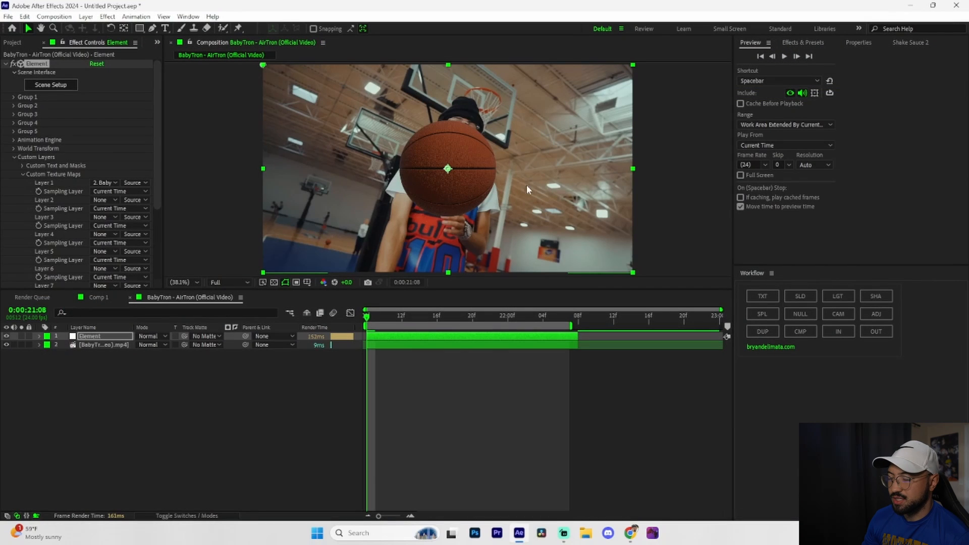
Apply the Lumetri Color effect to the Element layer.
{"action": "left_click", "coordinate": [425, 337]}
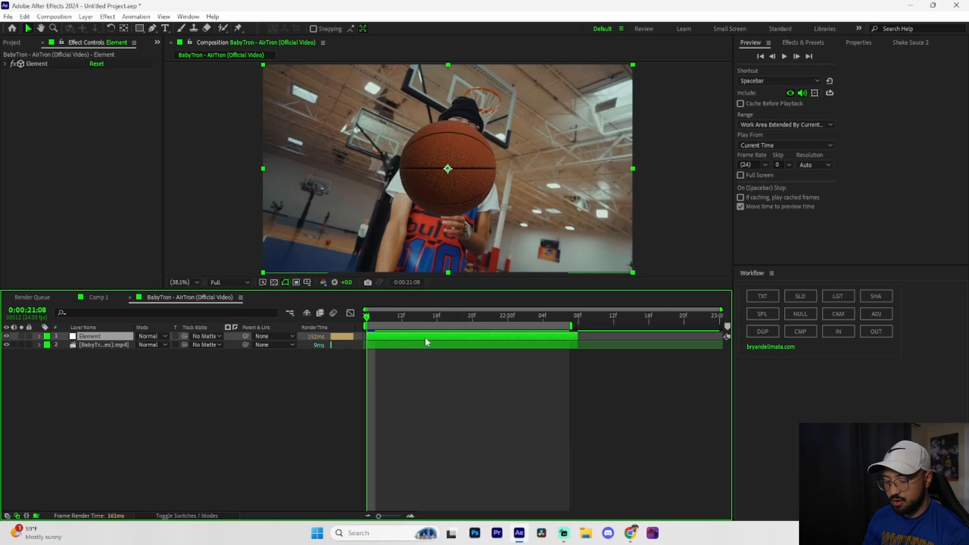
{"action": "key", "text": "ctrl+space"}
{"action": "type", "text": "Lum"}
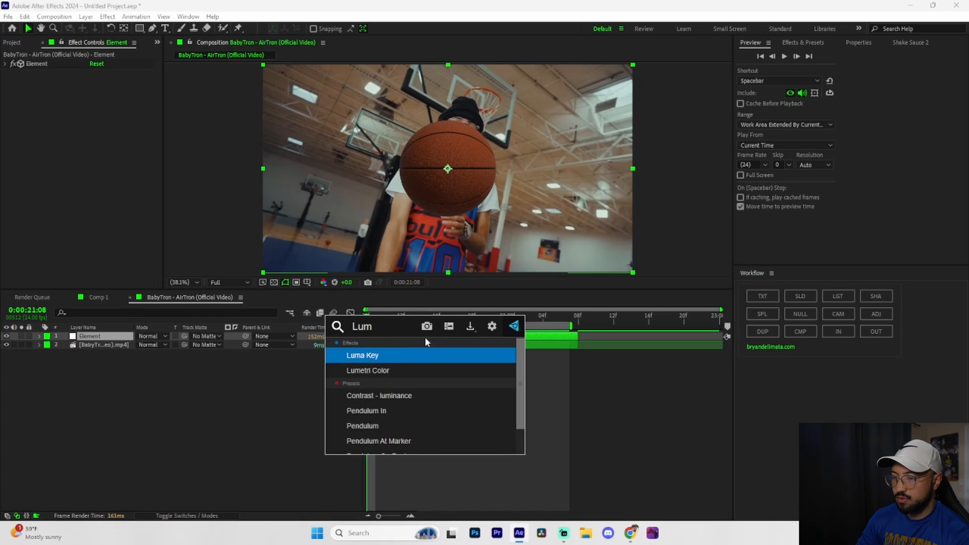
{"action": "left_click", "coordinate": [401, 367]}
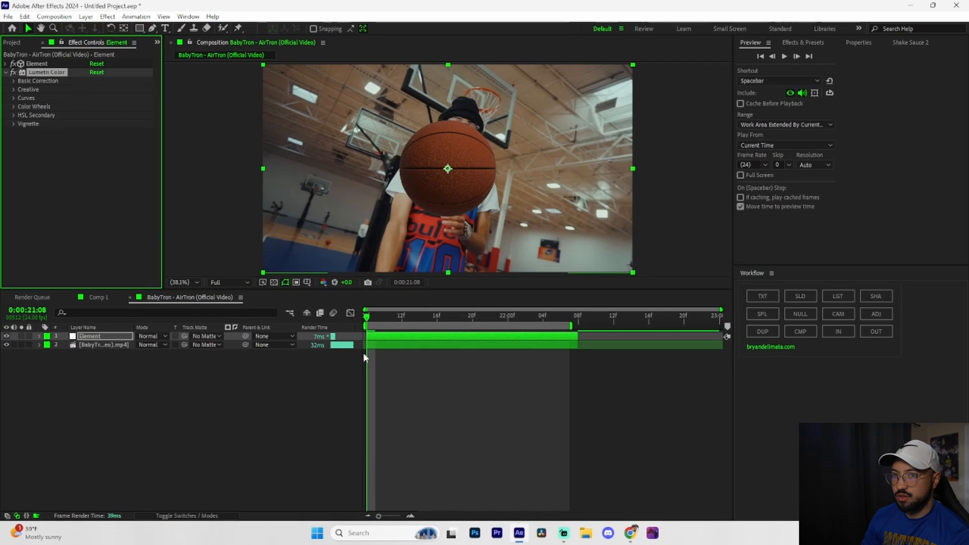
Grade the basketball in Basic Correction with Exposure 1.1, Saturation 207, Shadows 43 and Temperature -13, and preview it.
{"action": "left_click", "coordinate": [14, 81]}
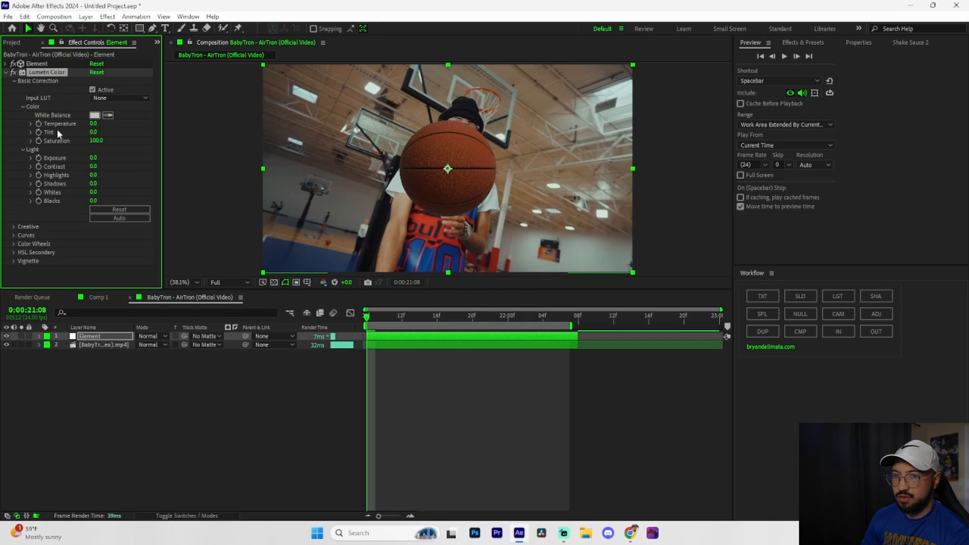
{"action": "left_click_drag", "start_coordinate": [93, 158], "coordinate": [100, 158]}
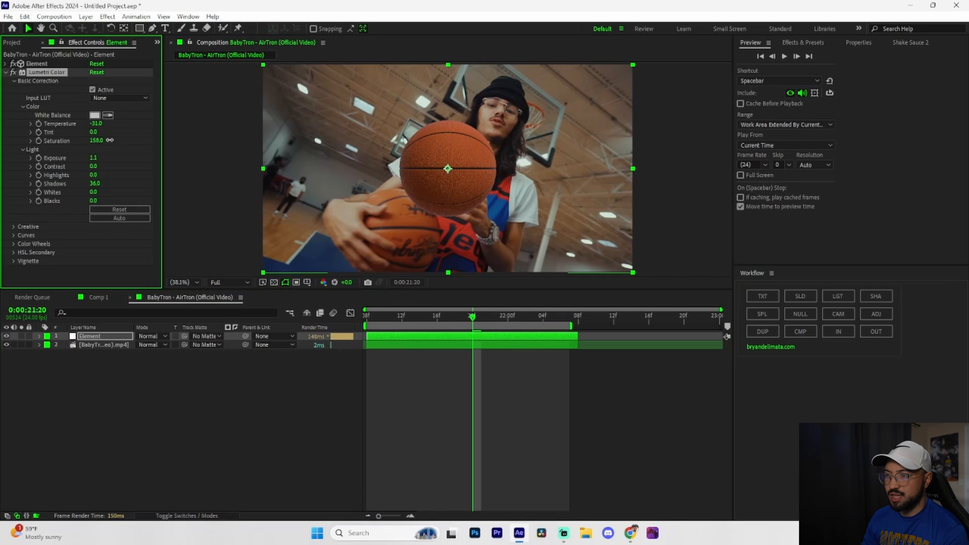
{"action": "left_click_drag", "start_coordinate": [133, 138], "coordinate": [130, 137]}
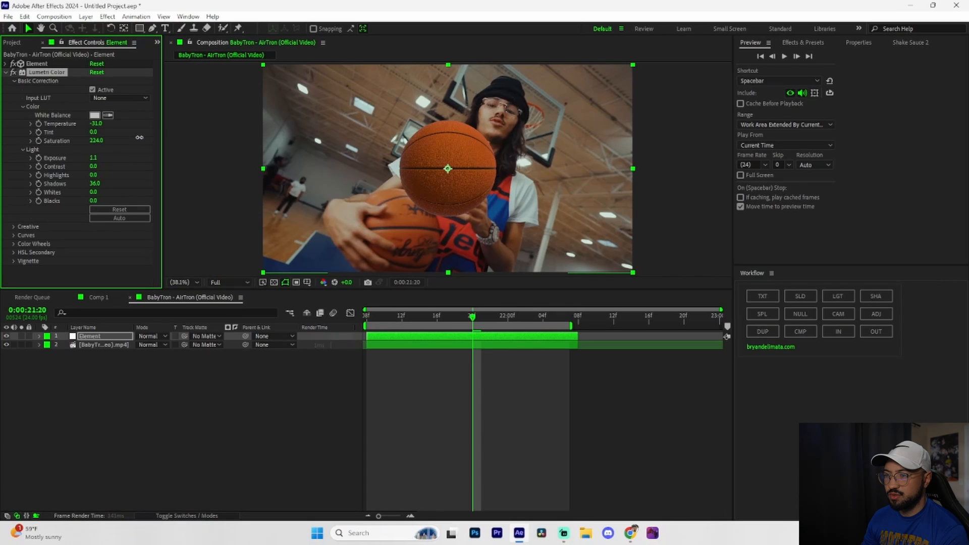
{"action": "left_click_drag", "start_coordinate": [94, 183], "coordinate": [97, 183]}
{"action": "left_click_drag", "start_coordinate": [95, 123], "coordinate": [103, 123]}
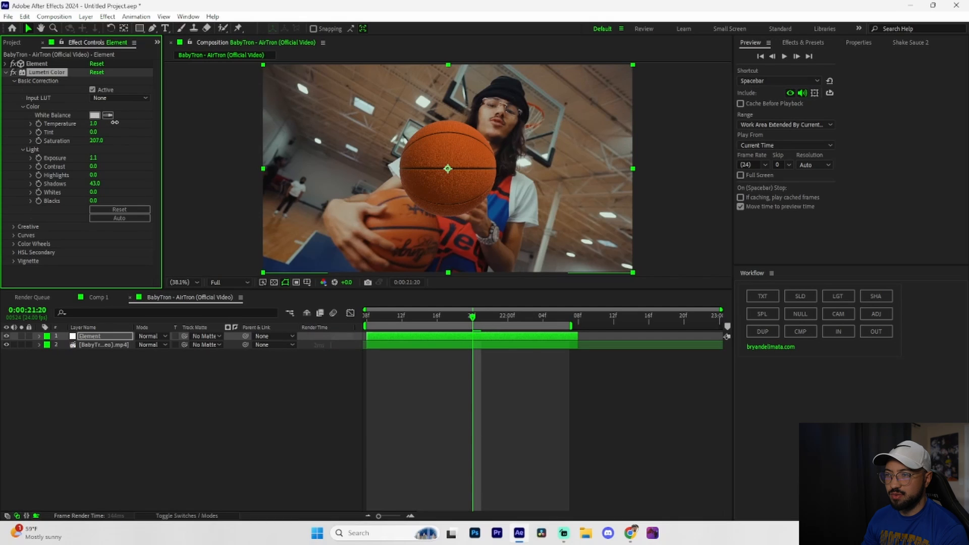
{"action": "key", "text": "space"}
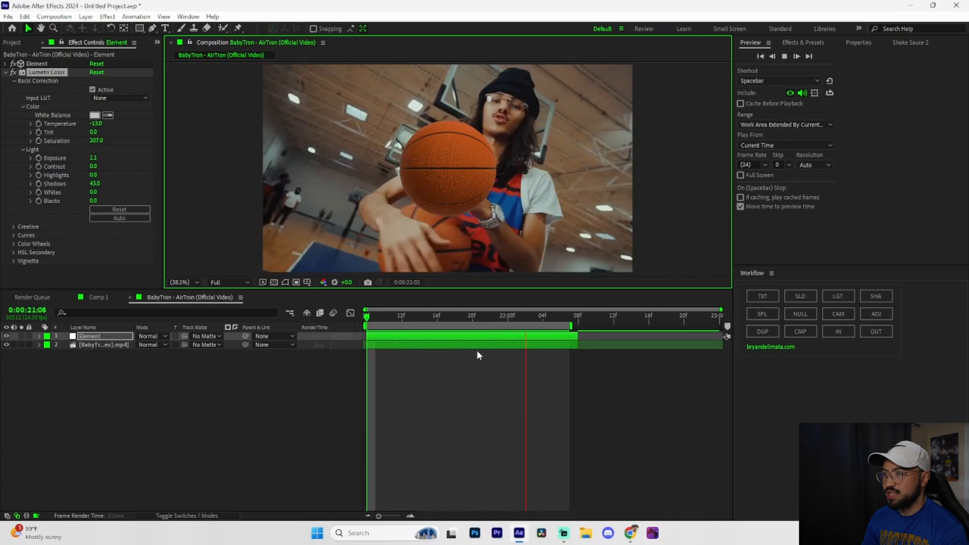
Move the basketball to Position XY 315, 348 in Element's Group 1 Particle Replicator and preview the clip.
{"action": "left_click", "coordinate": [6, 74]}
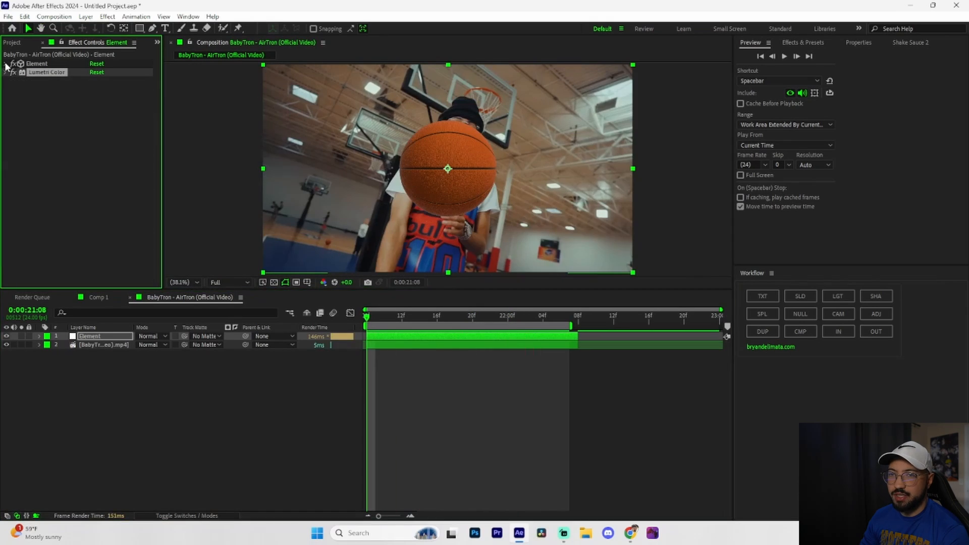
{"action": "left_click", "coordinate": [6, 64]}
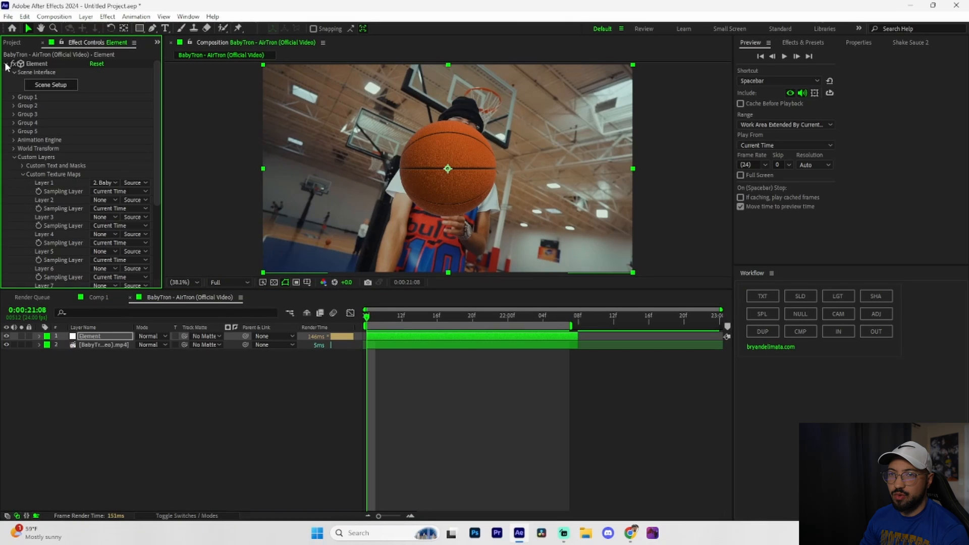
{"action": "left_click", "coordinate": [13, 97]}
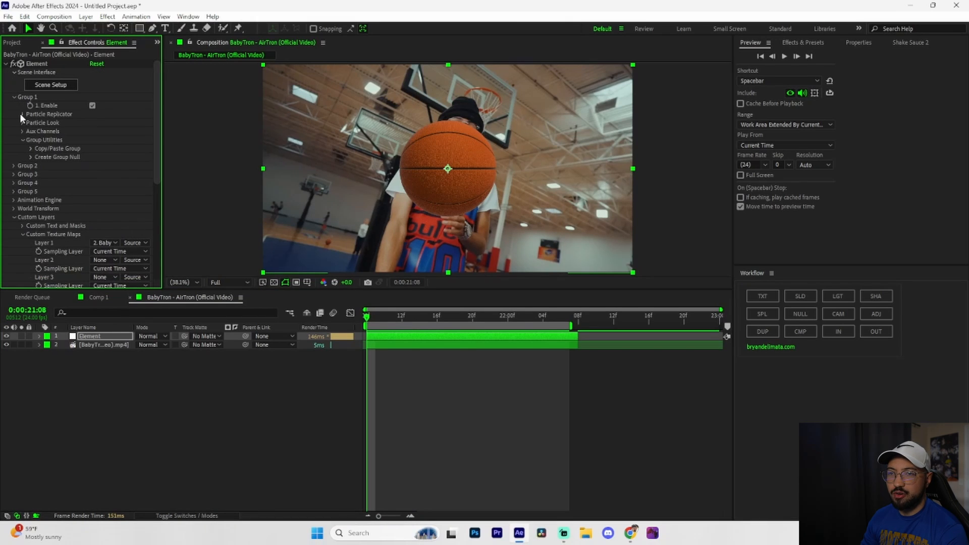
{"action": "left_click", "coordinate": [22, 114]}
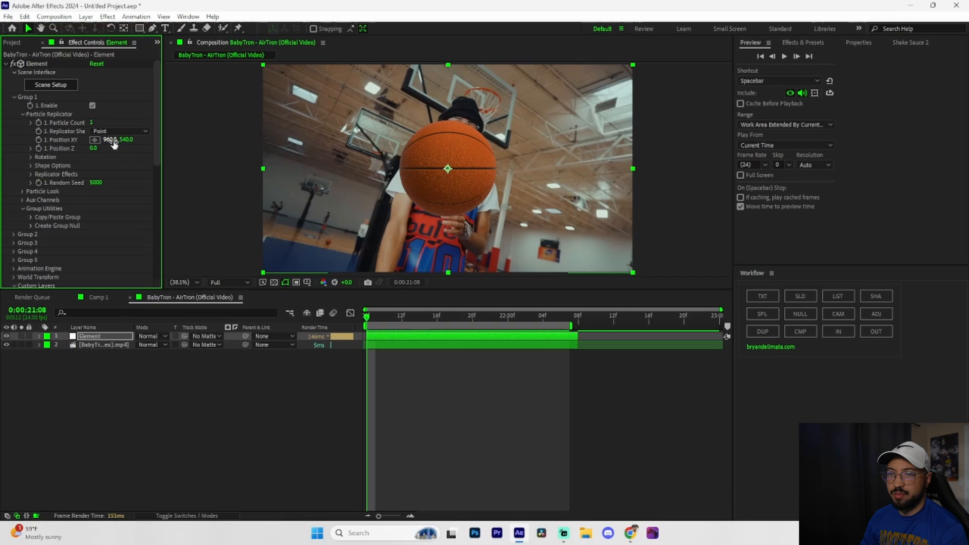
{"action": "left_click_drag", "start_coordinate": [112, 140], "coordinate": [6, 140]}
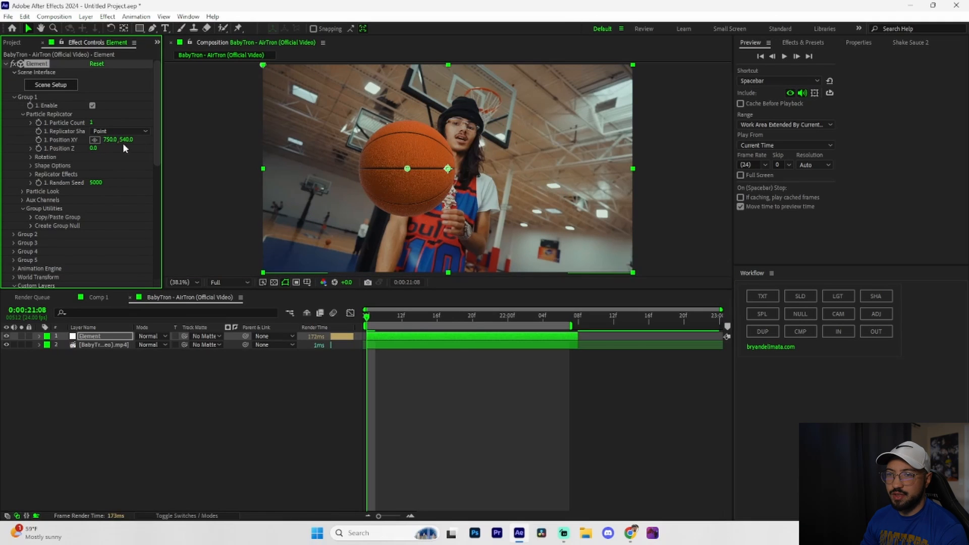
{"action": "key", "text": "space"}
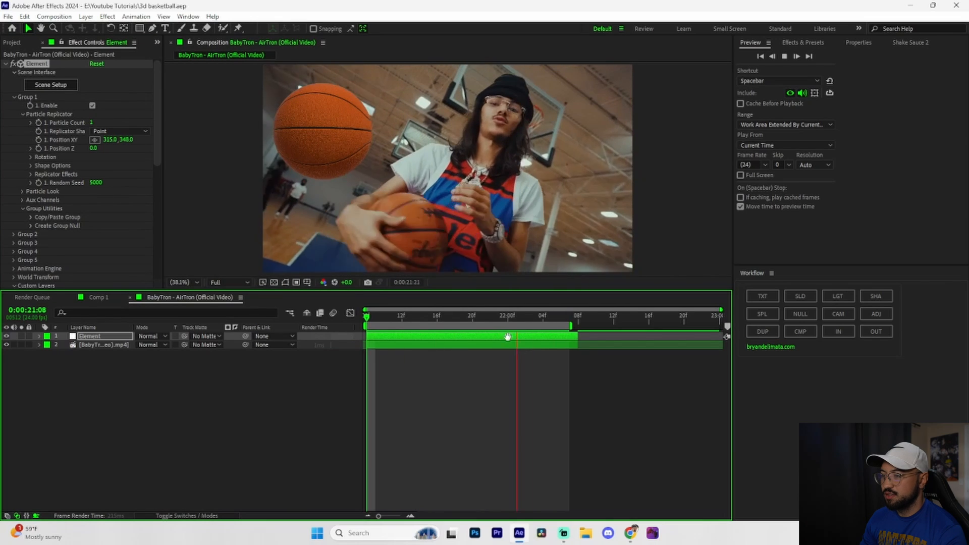
{"action": "left_click", "coordinate": [524, 318]}
{"action": "left_click_drag", "start_coordinate": [525, 319], "coordinate": [366, 318]}
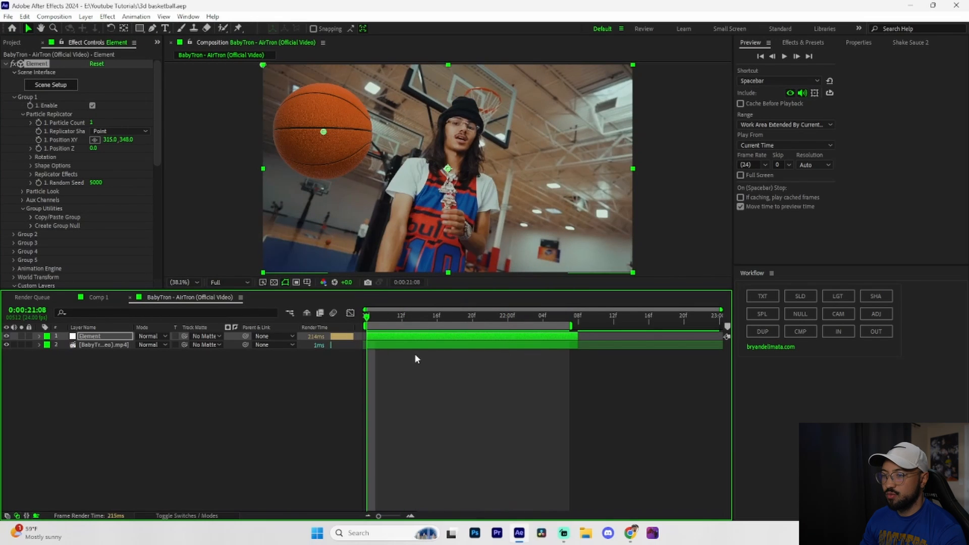
Run Track Camera on the BabyTron video layer and hide the Element layer.
{"action": "left_click", "coordinate": [411, 347]}
{"action": "right_click", "coordinate": [411, 349]}
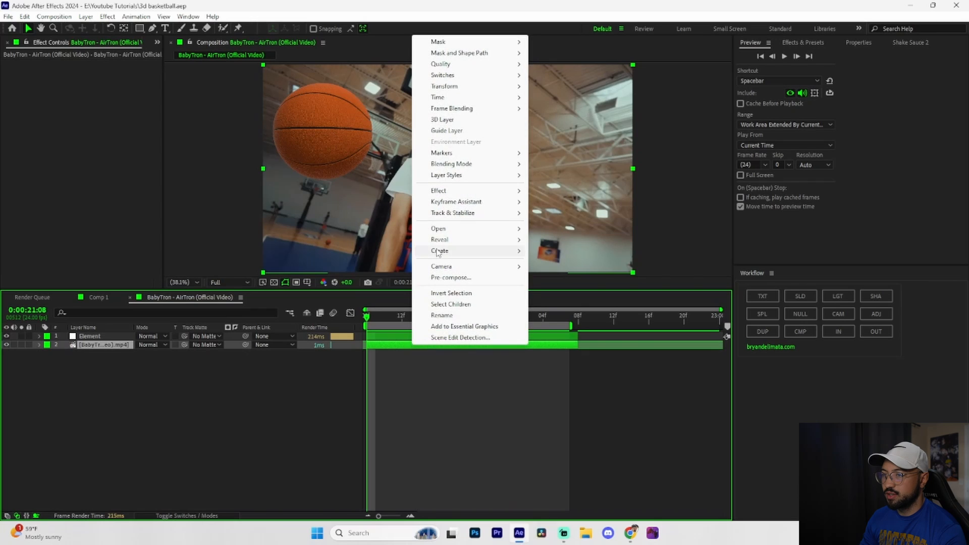
{"action": "mouse_move", "coordinate": [458, 216]}
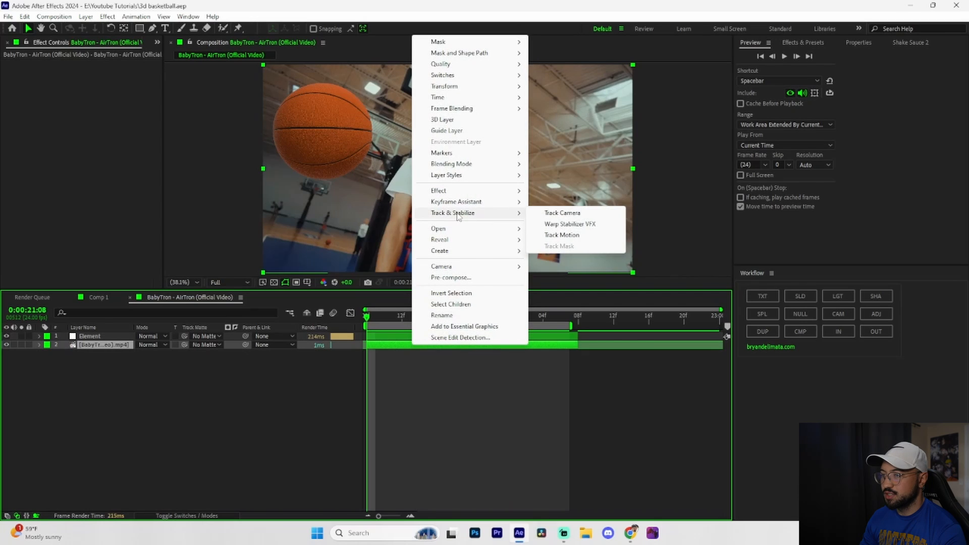
{"action": "left_click", "coordinate": [569, 213]}
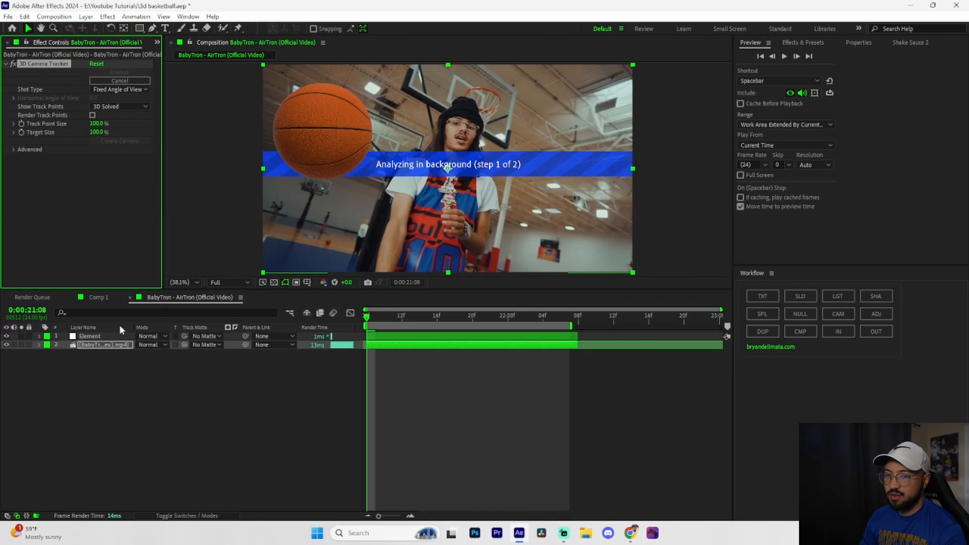
{"action": "left_click", "coordinate": [7, 336]}
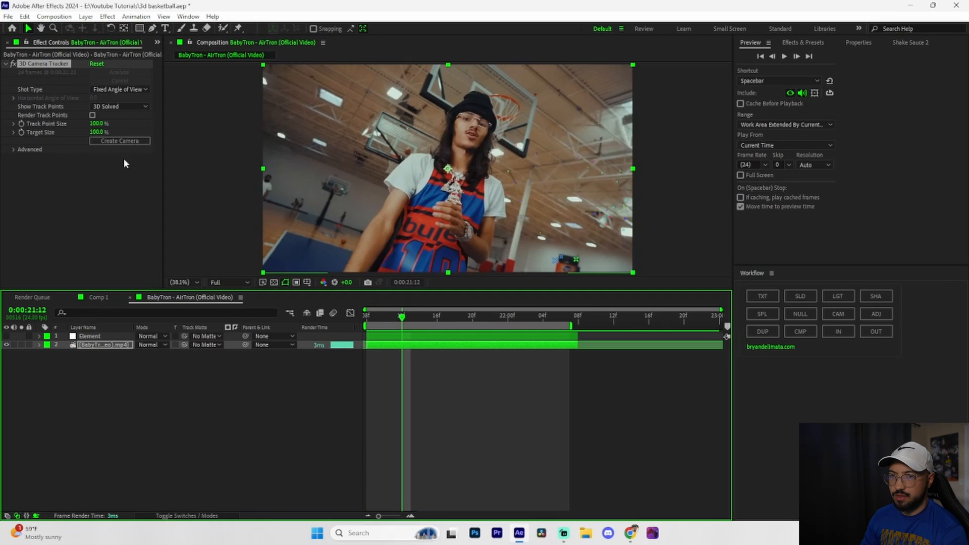
Enlarge the track points to 427% and create a solid and camera from the points beside the man at 0:00:21:15.
{"action": "left_click_drag", "start_coordinate": [99, 123], "coordinate": [264, 125]}
{"action": "left_click_drag", "start_coordinate": [407, 316], "coordinate": [430, 331]}
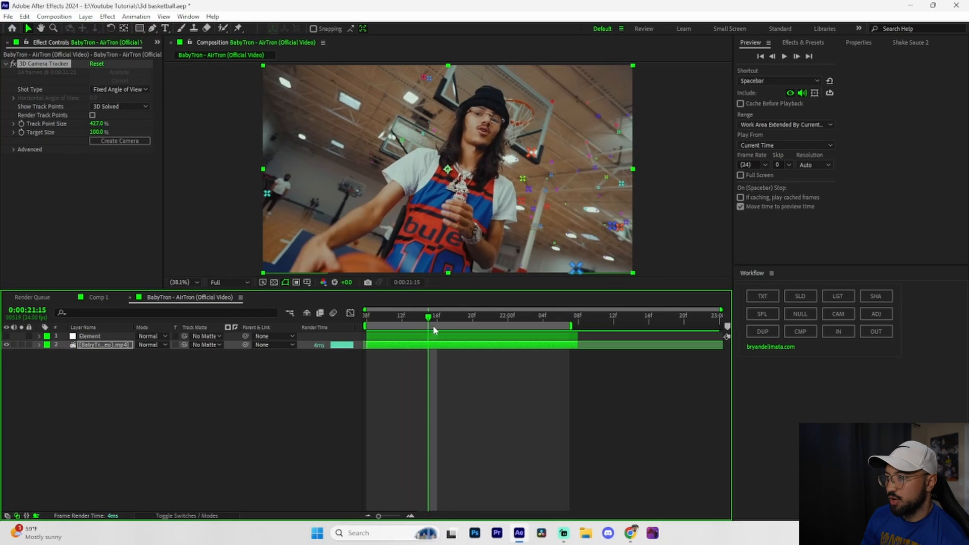
{"action": "mouse_move", "coordinate": [555, 152]}
{"action": "left_mouse_down"}
{"action": "mouse_move", "coordinate": [517, 200]}
{"action": "mouse_move", "coordinate": [572, 214]}
{"action": "mouse_move", "coordinate": [555, 152]}
{"action": "left_mouse_up"}
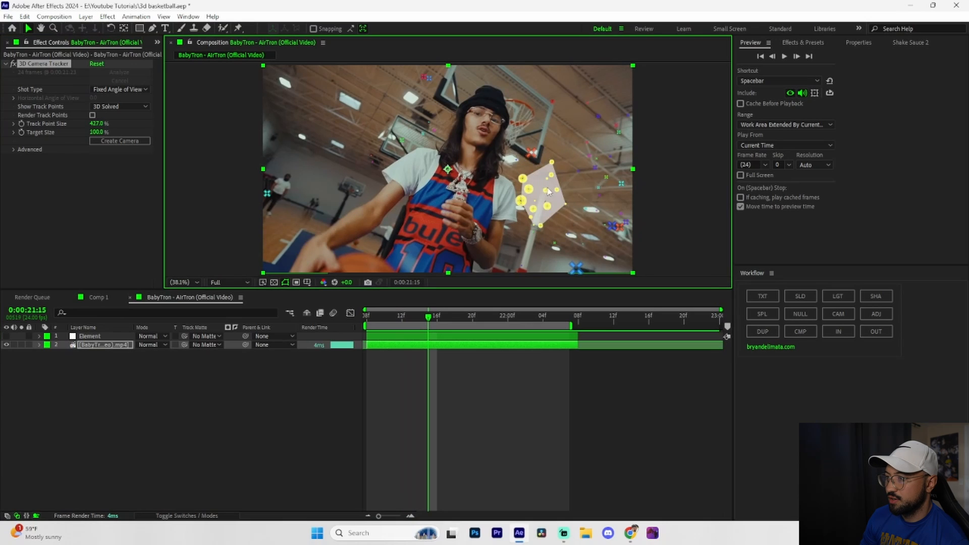
{"action": "right_click", "coordinate": [547, 189]}
{"action": "left_click", "coordinate": [585, 206]}
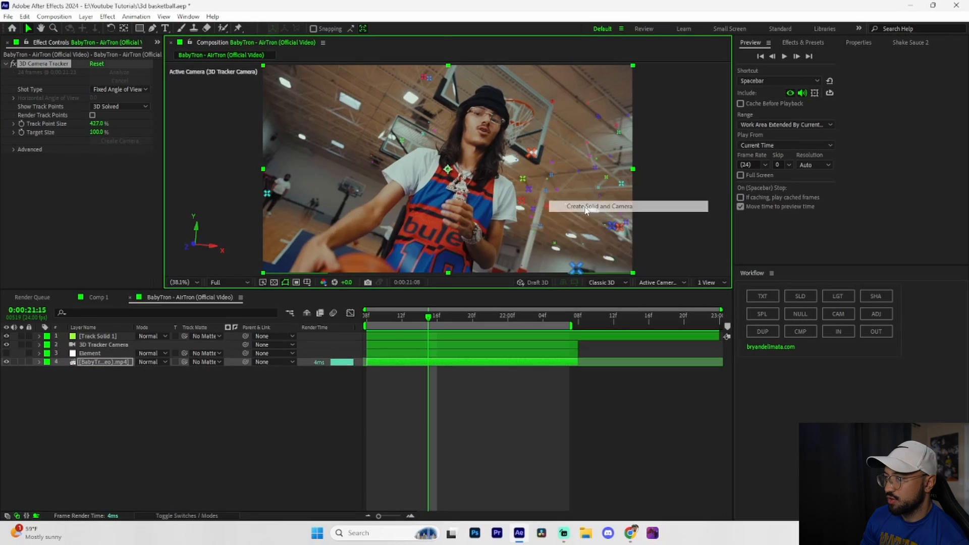
Show the Element layer again, save the project and preview the basketball with the tracked camera.
{"action": "left_click", "coordinate": [7, 353]}
{"action": "left_click_drag", "start_coordinate": [427, 315], "coordinate": [341, 320]}
{"action": "key", "text": "ctrl+s"}
{"action": "key", "text": "space"}
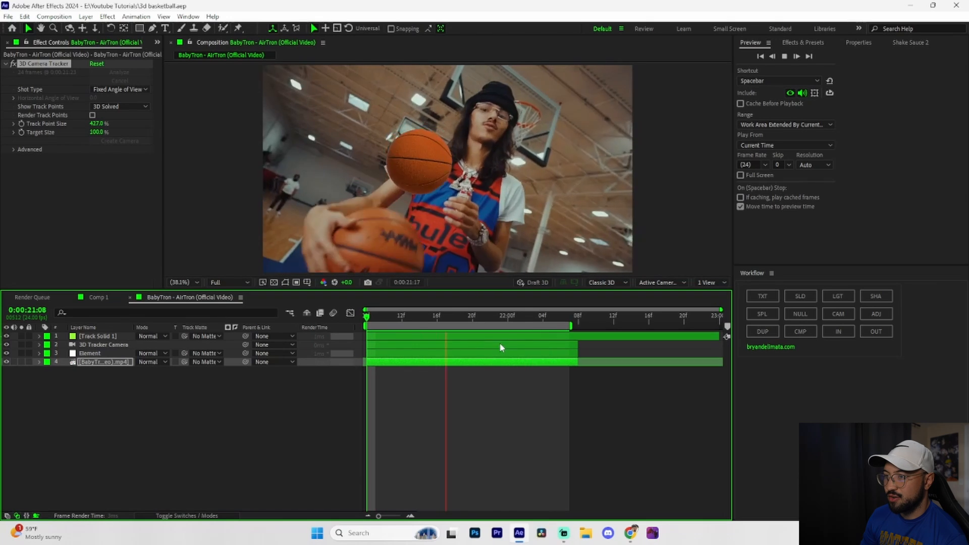
{"action": "key", "text": "space"}
{"action": "left_click_drag", "start_coordinate": [526, 319], "coordinate": [355, 320]}
Set the Element layer's Group 1 Particle Size to about 23.5 and its Position Z to 3870.
{"action": "left_click", "coordinate": [393, 356]}
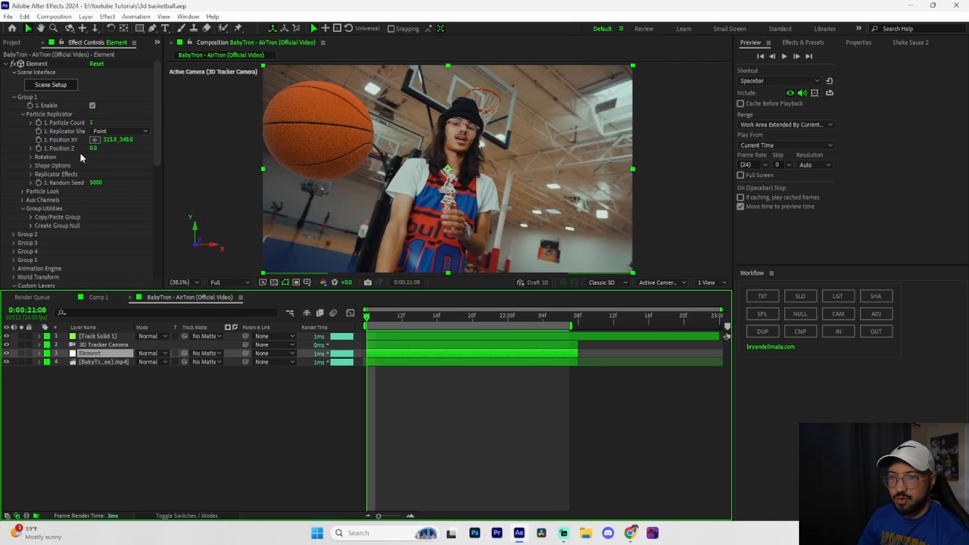
{"action": "left_click", "coordinate": [39, 190]}
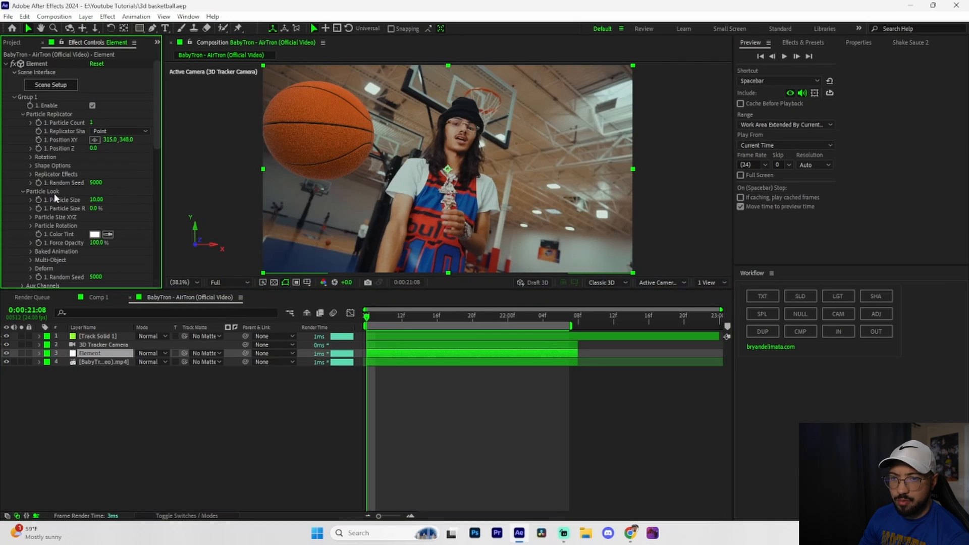
{"action": "left_click_drag", "start_coordinate": [99, 201], "coordinate": [162, 196]}
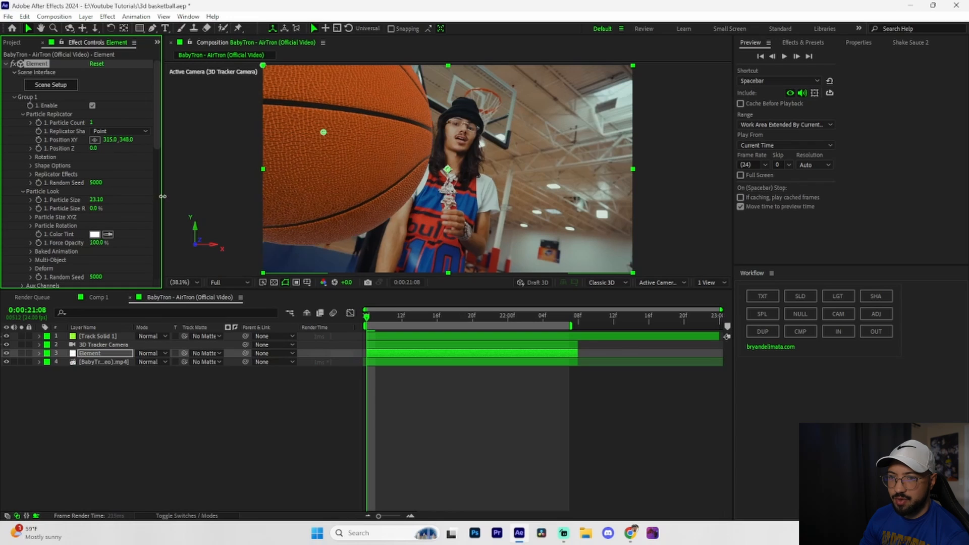
{"action": "left_click_drag", "start_coordinate": [118, 146], "coordinate": [259, 147]}
{"action": "left_click_drag", "start_coordinate": [102, 150], "coordinate": [132, 150]}
Move the basketball to Position XY -1434, -462, set its Particle Size to 34.80 and preview the clip.
{"action": "left_click_drag", "start_coordinate": [111, 139], "coordinate": [1, 141]}
{"action": "left_click_drag", "start_coordinate": [112, 141], "coordinate": [162, 151]}
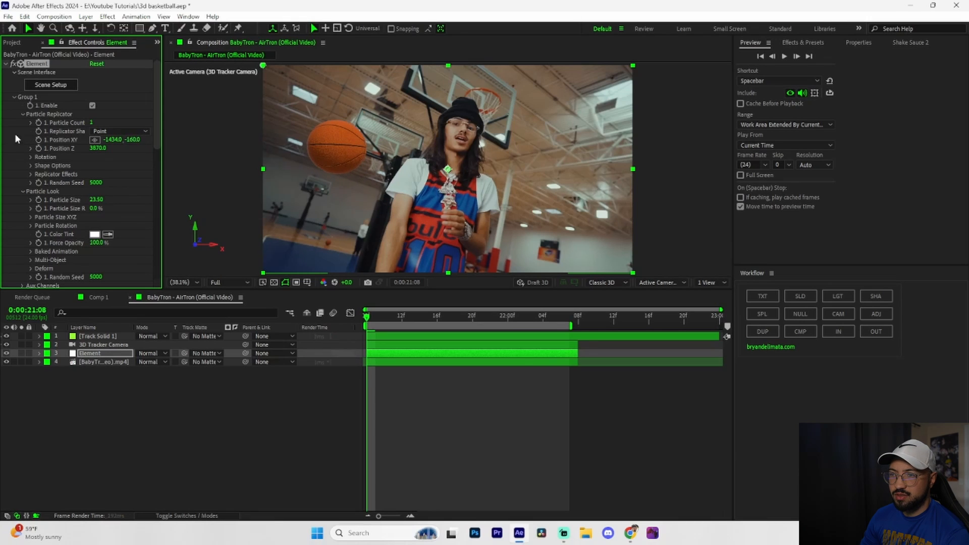
{"action": "left_click_drag", "start_coordinate": [15, 139], "coordinate": [1, 139]}
{"action": "left_click_drag", "start_coordinate": [97, 200], "coordinate": [117, 199]}
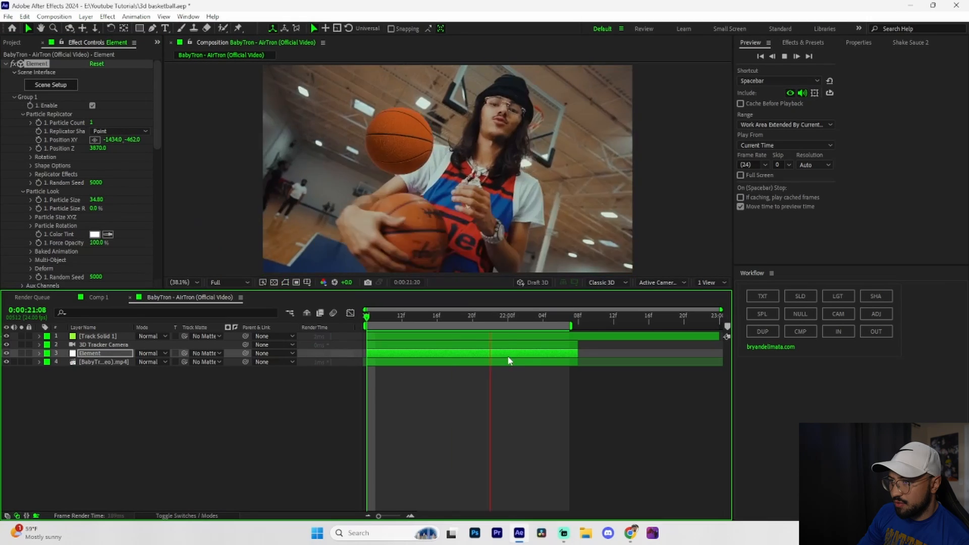
{"action": "key", "text": "space"}
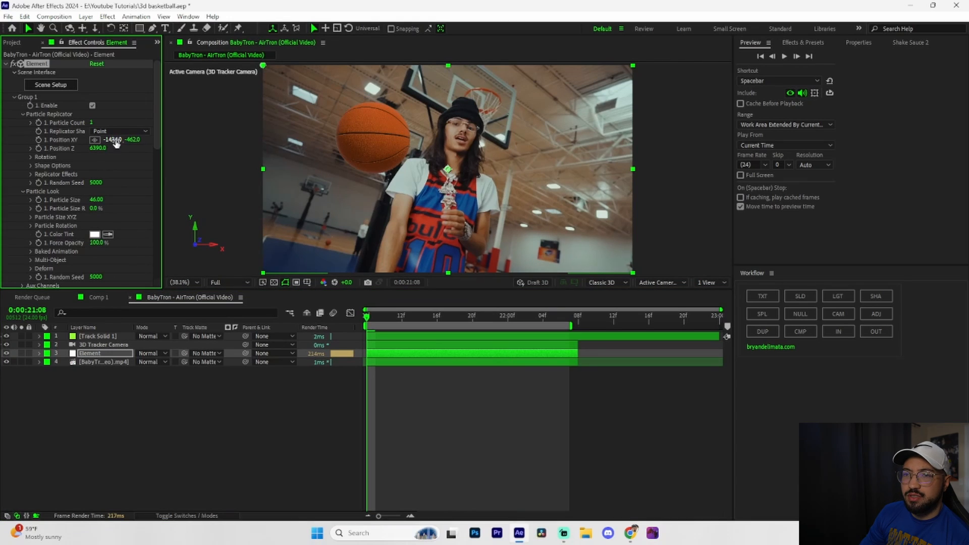
Move the basketball to Position XY -6000, -1948 and Position Z 10530, set its Particle Size to 81.20 and preview the clip.
{"action": "left_click_drag", "start_coordinate": [21, 142], "coordinate": [3, 146]}
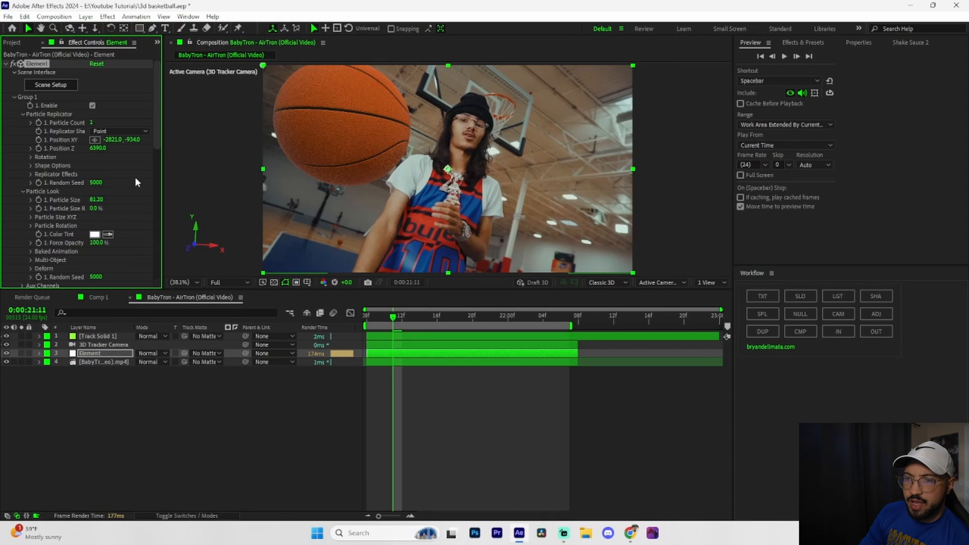
{"action": "left_click_drag", "start_coordinate": [253, 139], "coordinate": [283, 139]}
{"action": "left_click_drag", "start_coordinate": [105, 140], "coordinate": [93, 136]}
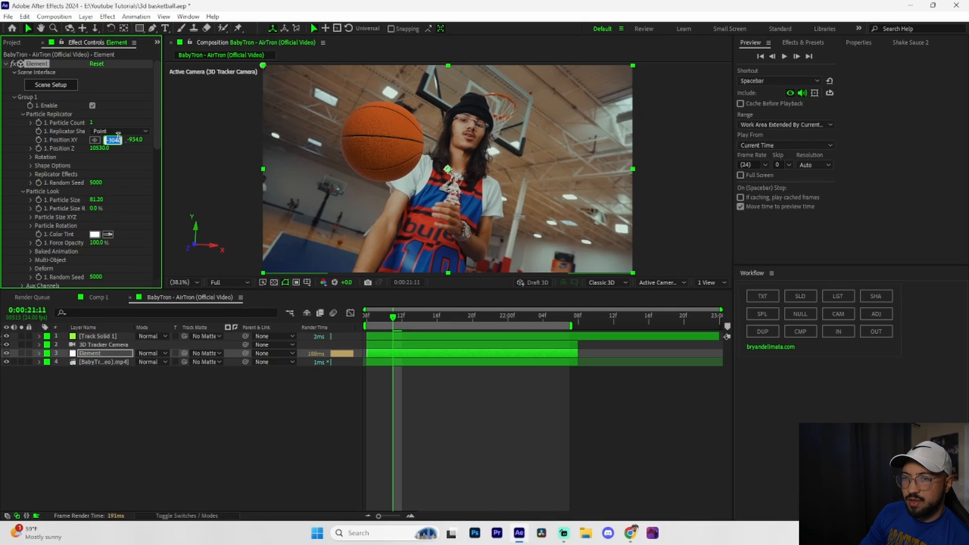
{"action": "type", "text": "-6008"}
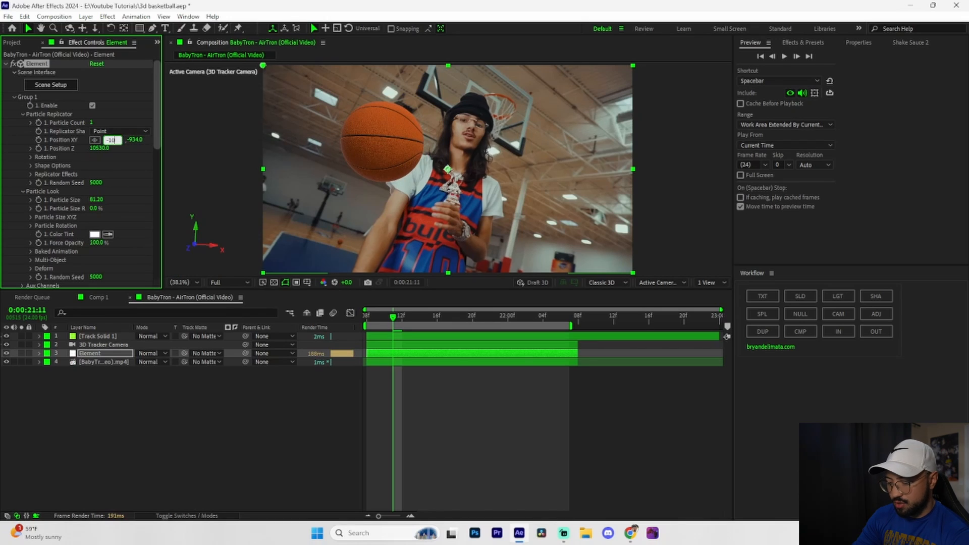
{"action": "key", "text": "Return"}
{"action": "left_click_drag", "start_coordinate": [112, 141], "coordinate": [2, 142]}
{"action": "left_click_drag", "start_coordinate": [134, 140], "coordinate": [4, 141]}
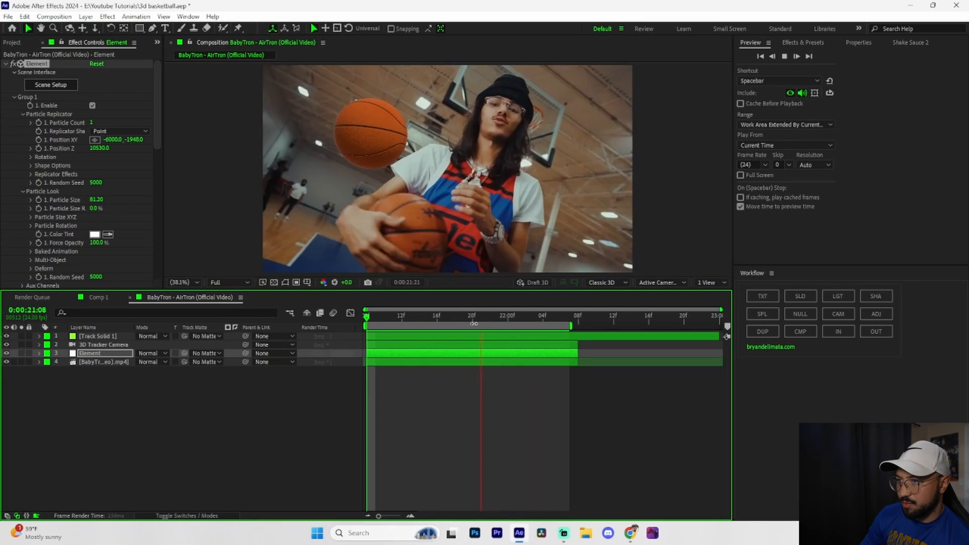
{"action": "key", "text": "space"}
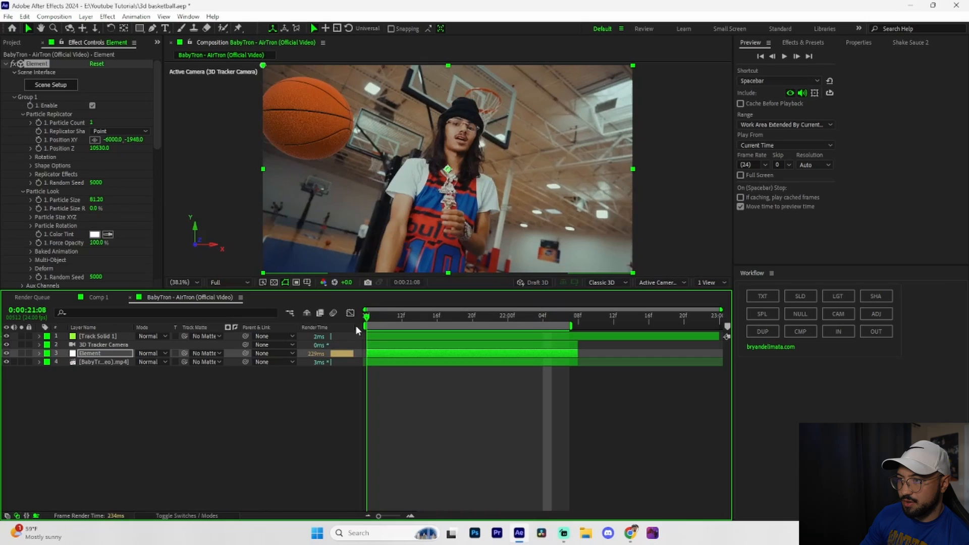
Set the basketball's Particle Size to 120, Position Z to 15210 and Position XY to -9000, -3185, checking the result in playback.
{"action": "left_click_drag", "start_coordinate": [96, 199], "coordinate": [247, 200]}
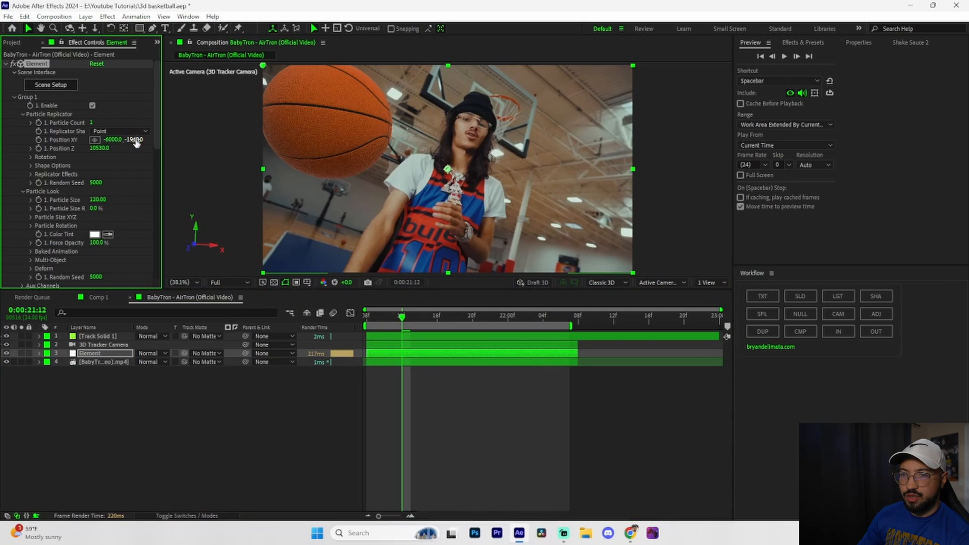
{"action": "left_click_drag", "start_coordinate": [99, 147], "coordinate": [190, 156]}
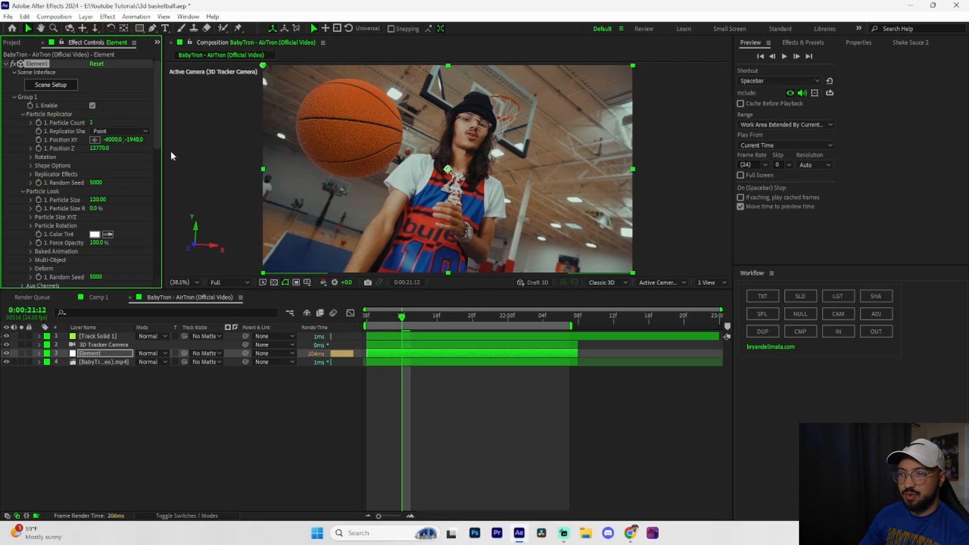
{"action": "left_click_drag", "start_coordinate": [135, 139], "coordinate": [112, 141]}
{"action": "left_click_drag", "start_coordinate": [489, 317], "coordinate": [385, 318]}
{"action": "left_click_drag", "start_coordinate": [99, 148], "coordinate": [233, 168]}
{"action": "left_click_drag", "start_coordinate": [135, 145], "coordinate": [103, 147]}
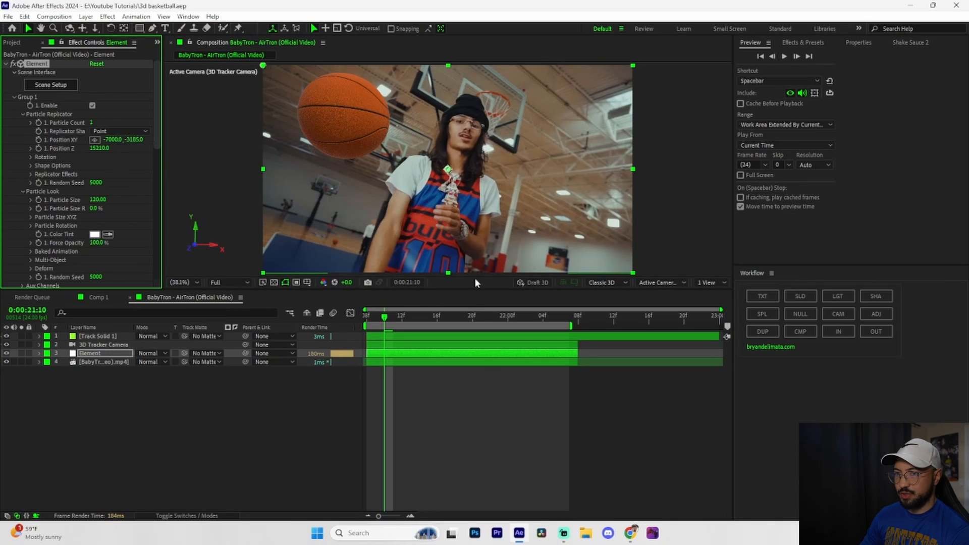
{"action": "key", "text": "space"}
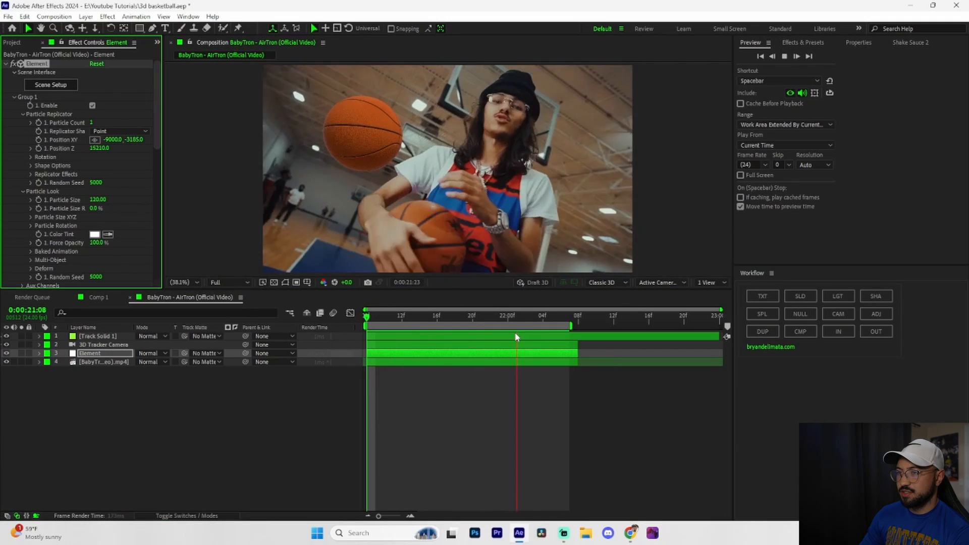
{"action": "key", "text": "space"}
Enable Multi-Object for Group 1 and keyframe its overall rotation from 0° at 0:00:21:08 to about 264° at 0:00:22:07, previewing the spin.
{"action": "left_click", "coordinate": [23, 114]}
{"action": "left_click", "coordinate": [30, 191]}
{"action": "left_click", "coordinate": [93, 199]}
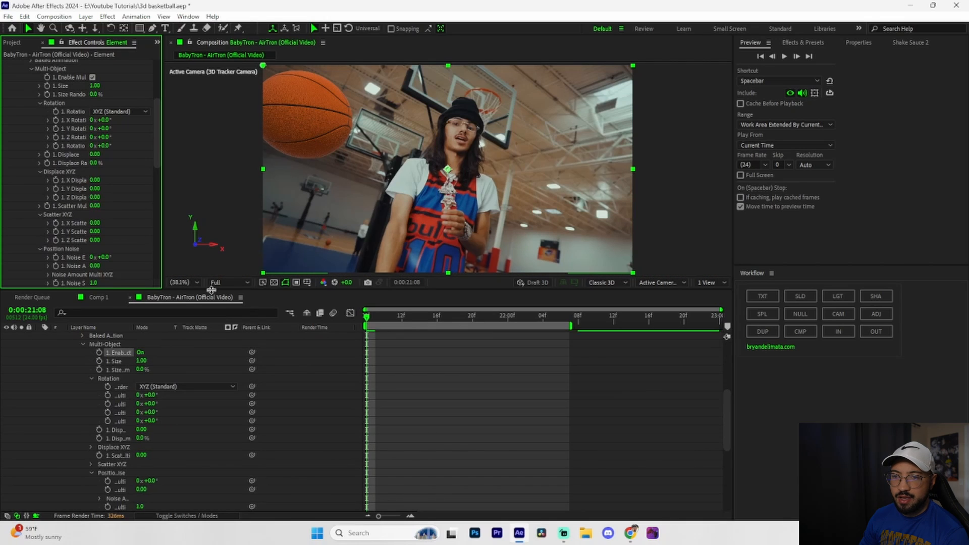
{"action": "scroll", "coordinate": [56, 147], "scroll_direction": "down", "scroll_amount": 5}
{"action": "left_click", "coordinate": [55, 145]}
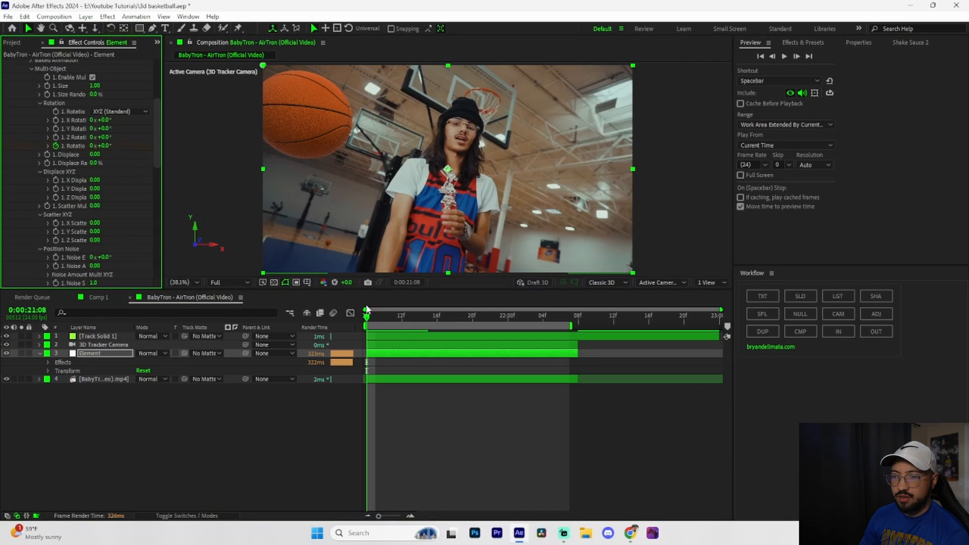
{"action": "left_click_drag", "start_coordinate": [366, 310], "coordinate": [569, 313]}
{"action": "left_click_drag", "start_coordinate": [104, 146], "coordinate": [249, 147]}
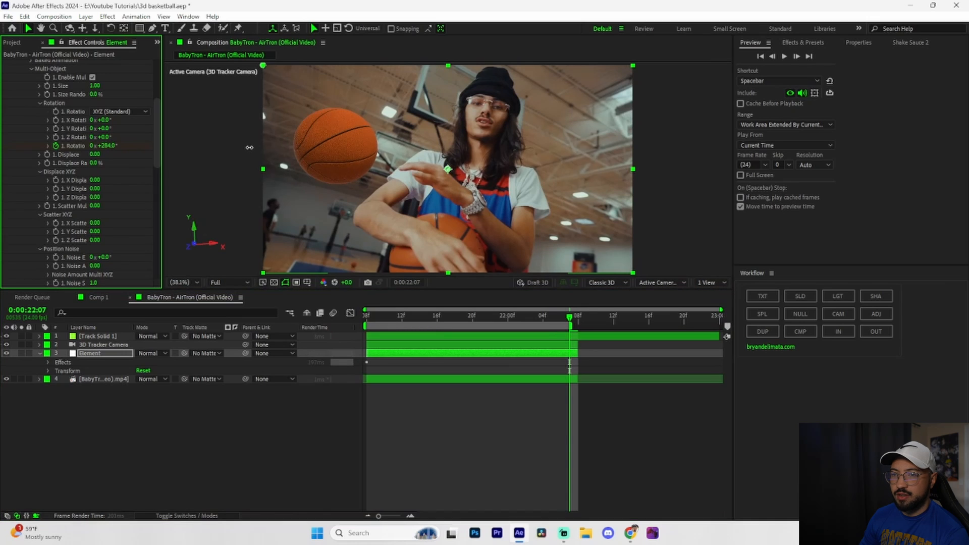
{"action": "key", "text": "space"}
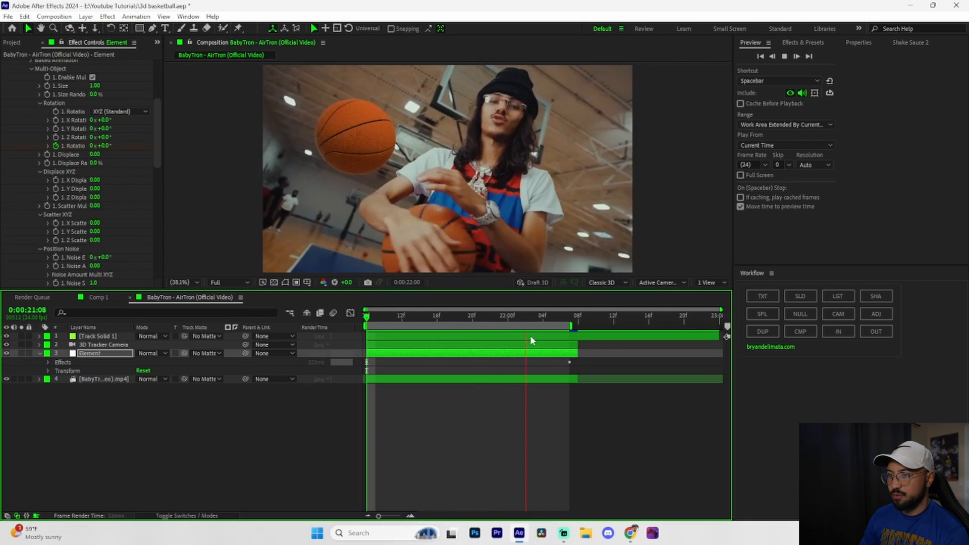
Apply Easy Ease to both rotation keyframes of the Element layer and preview the spin.
{"action": "key", "text": "space"}
{"action": "key", "text": "u"}
{"action": "left_click_drag", "start_coordinate": [585, 368], "coordinate": [347, 370]}
{"action": "key", "text": "F9"}
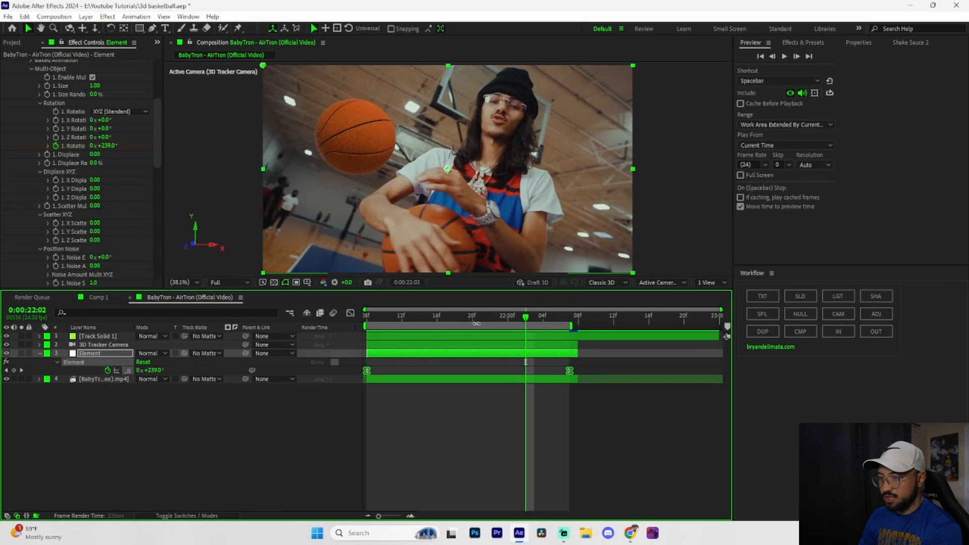
{"action": "key", "text": "space"}
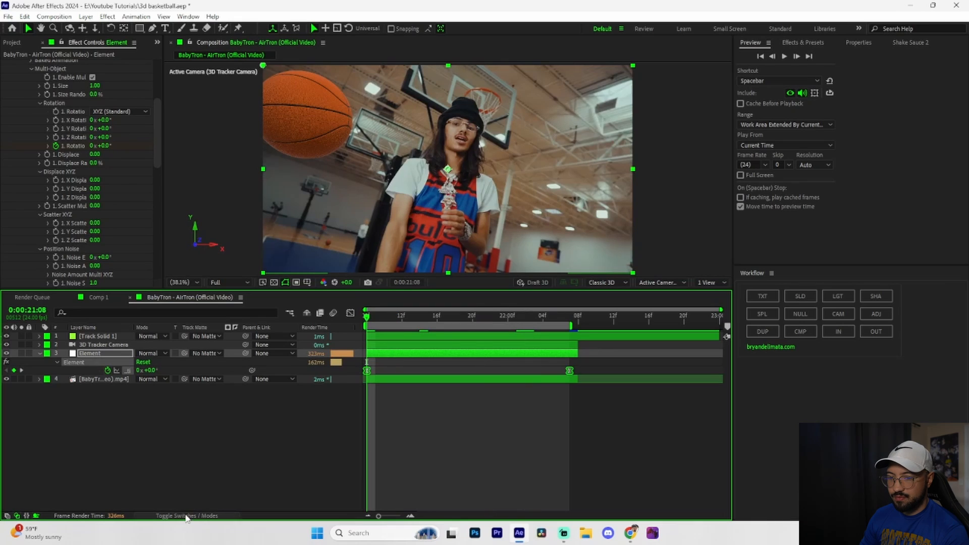
Enable motion blur for the Element layer and the composition, and preview the clip.
{"action": "left_click", "coordinate": [186, 516]}
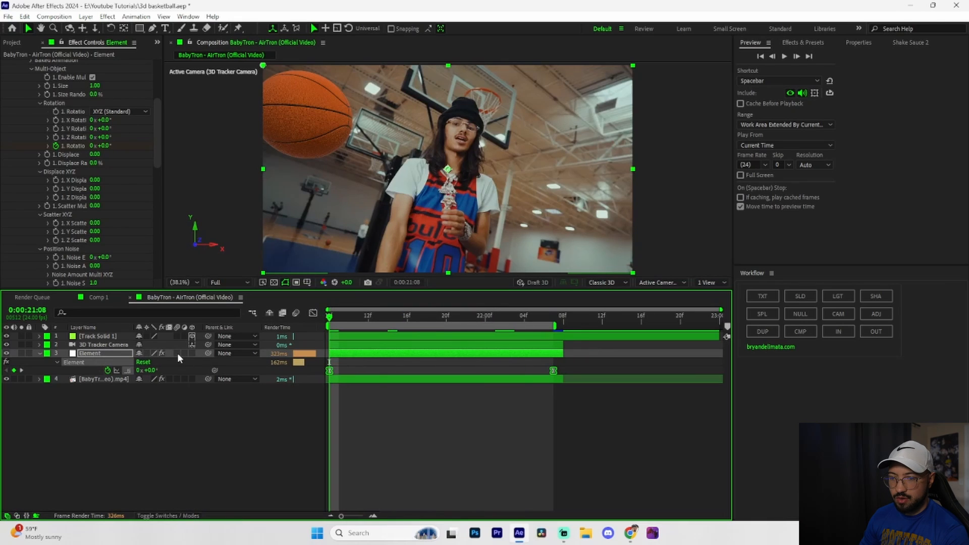
{"action": "left_click", "coordinate": [177, 353]}
{"action": "left_click", "coordinate": [296, 313]}
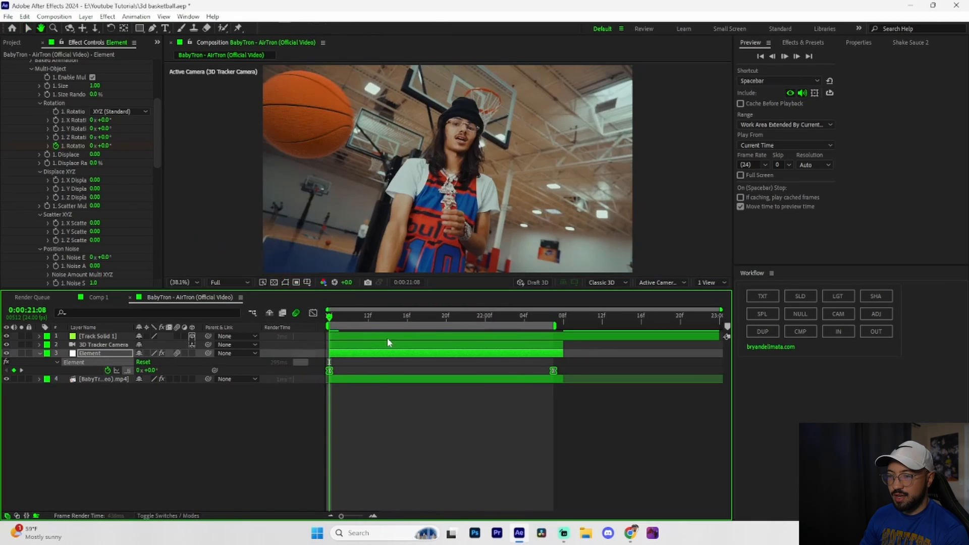
{"action": "key", "text": "space"}
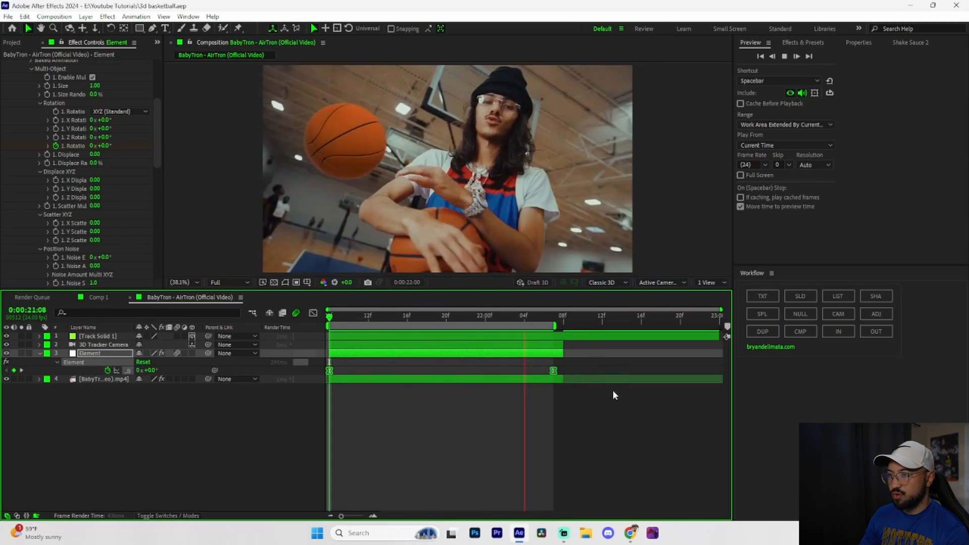
{"action": "key", "text": "space"}
Set the Group 1 Particle Count of the Element layer to 20.
{"action": "scroll", "coordinate": [68, 178], "scroll_direction": "up", "scroll_amount": 3}
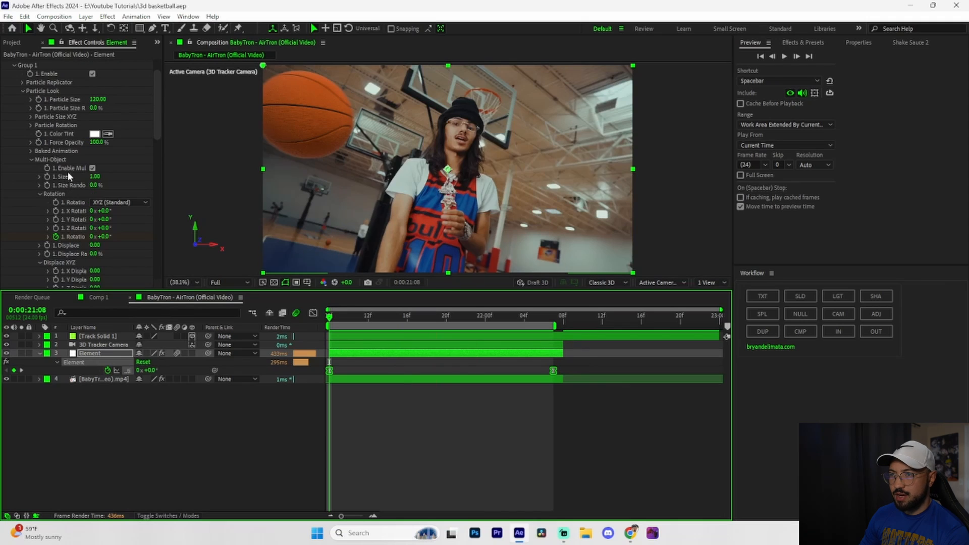
{"action": "left_click", "coordinate": [23, 91]}
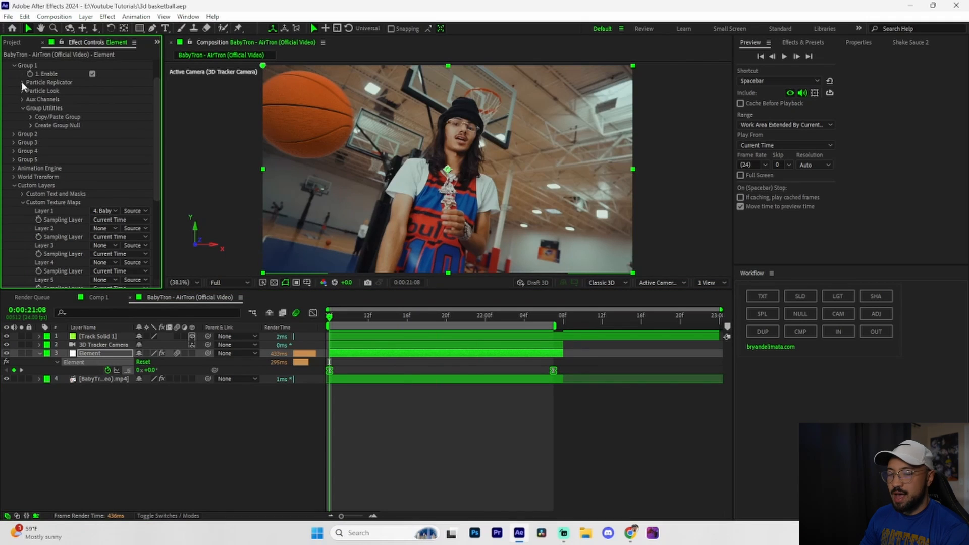
{"action": "left_click", "coordinate": [22, 83]}
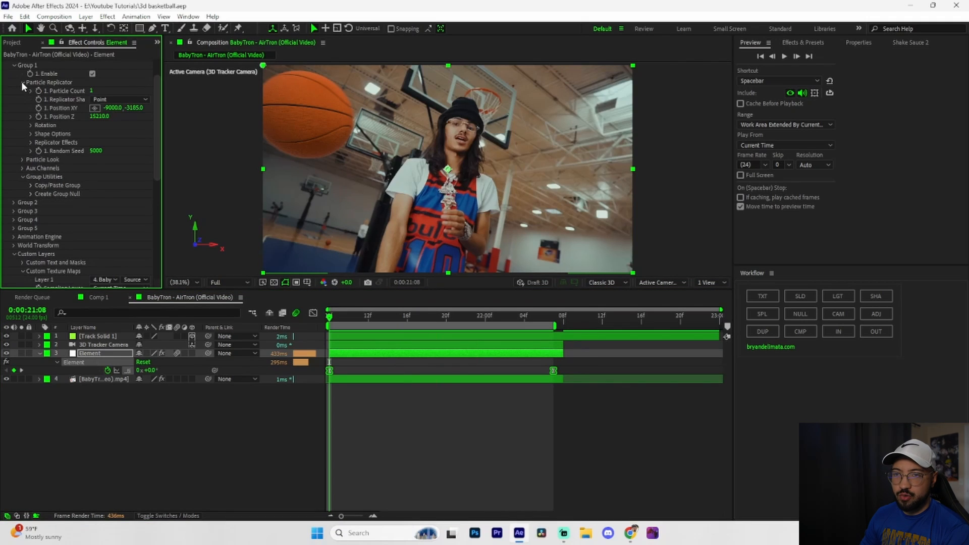
{"action": "left_click", "coordinate": [91, 92]}
{"action": "type", "text": "20"}
{"action": "key", "text": "Return"}
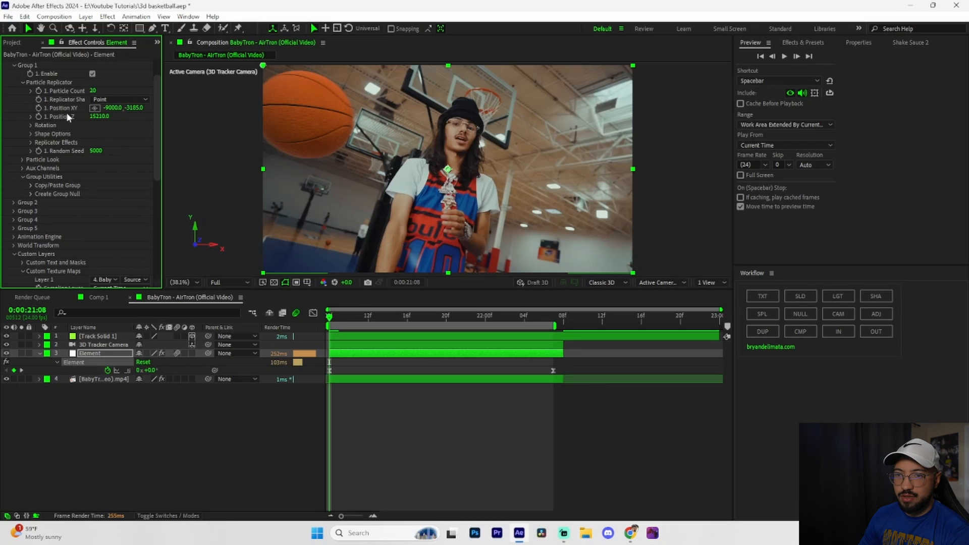
Try to spread the replicated basketballs apart with Scatter and X Scatter both at 100.
{"action": "left_click", "coordinate": [31, 143]}
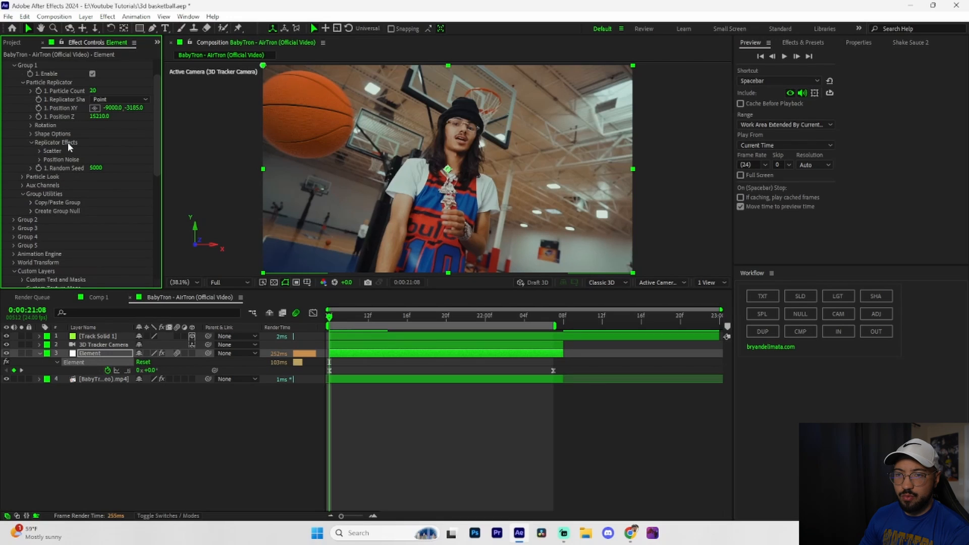
{"action": "left_click", "coordinate": [40, 151]}
{"action": "left_click_drag", "start_coordinate": [205, 167], "coordinate": [437, 163]}
{"action": "left_click_drag", "start_coordinate": [314, 169], "coordinate": [354, 168]}
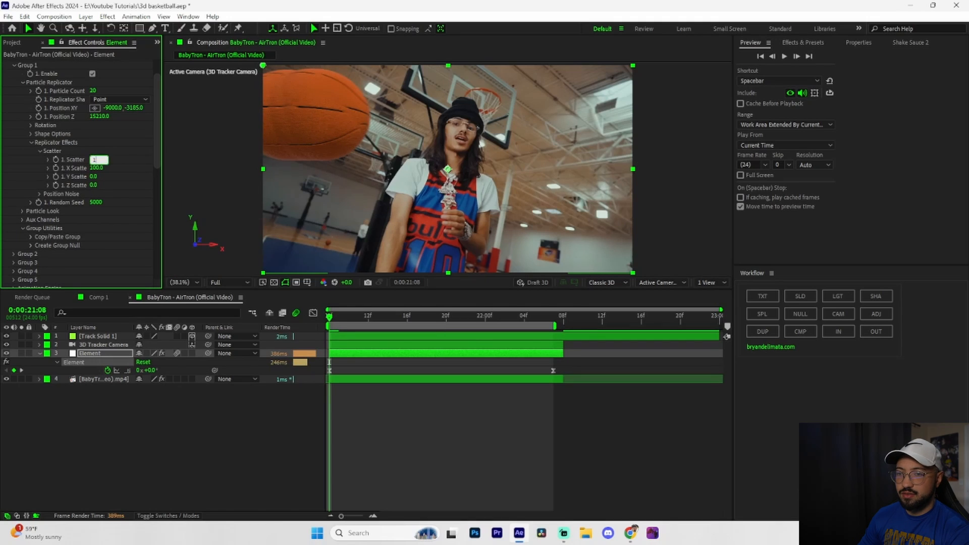
{"action": "key", "text": "Return"}
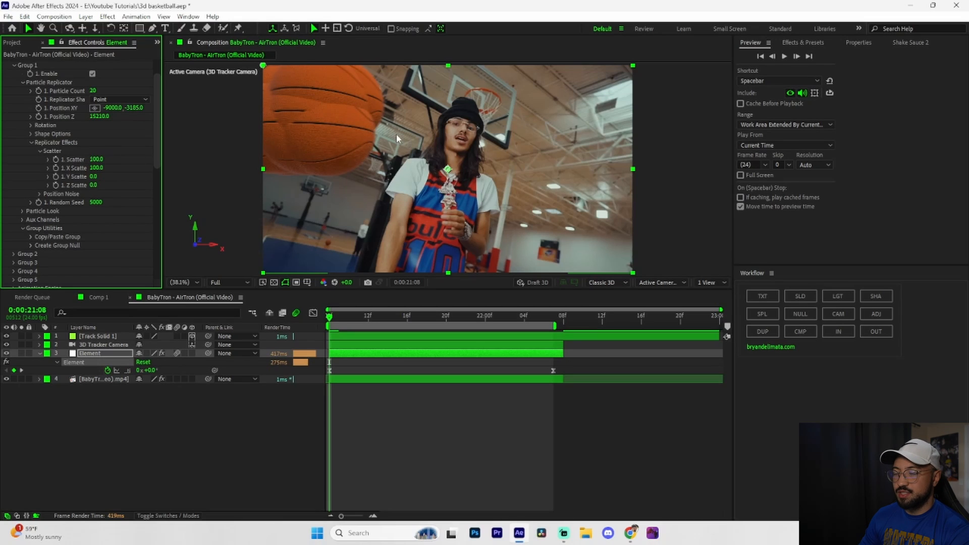
Undo the scatter and particle count changes on the Element layer.
{"action": "key", "text": "ctrl+z"}
{"action": "key", "text": "ctrl+z"}
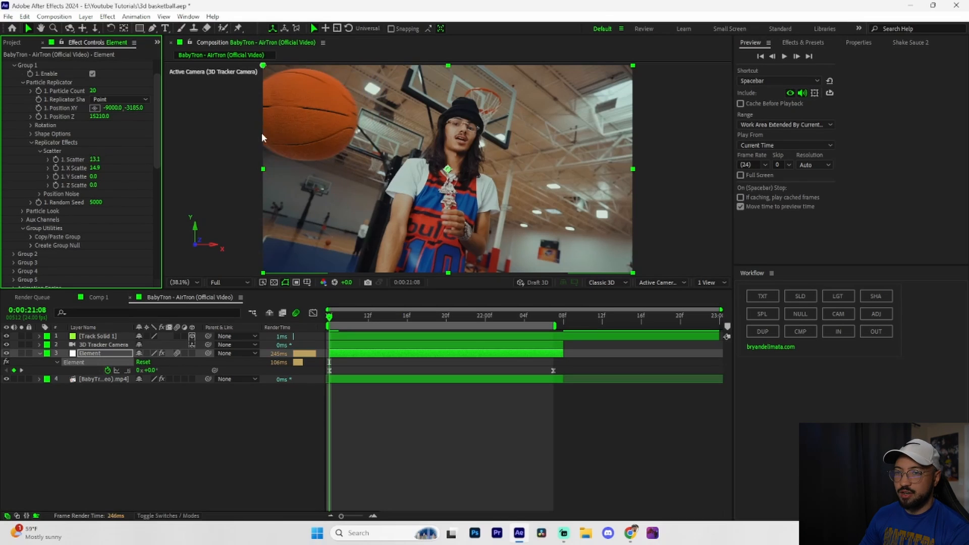
{"action": "key", "text": "ctrl+z"}
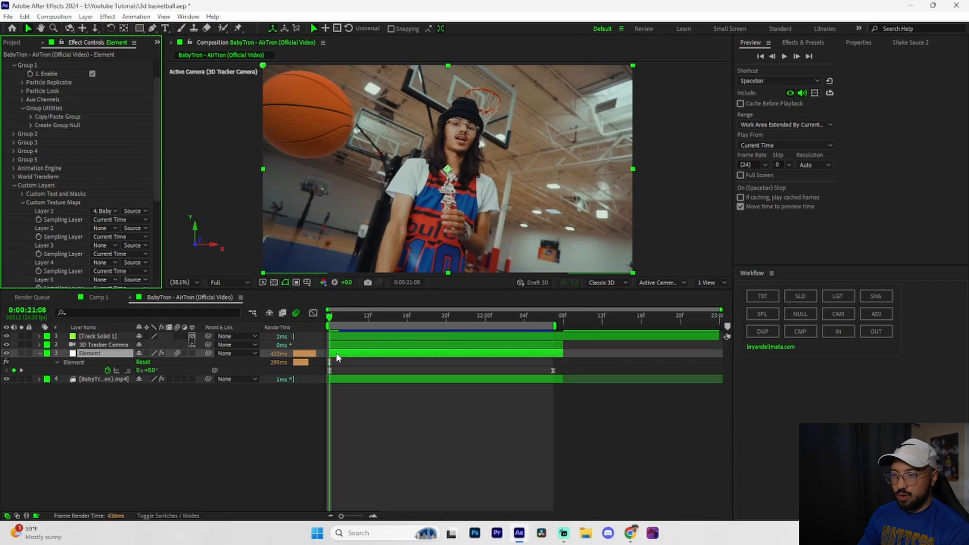
Duplicate the Element layer and move the copy's basketball to Position XY 9000, 4119.
{"action": "left_click", "coordinate": [340, 356]}
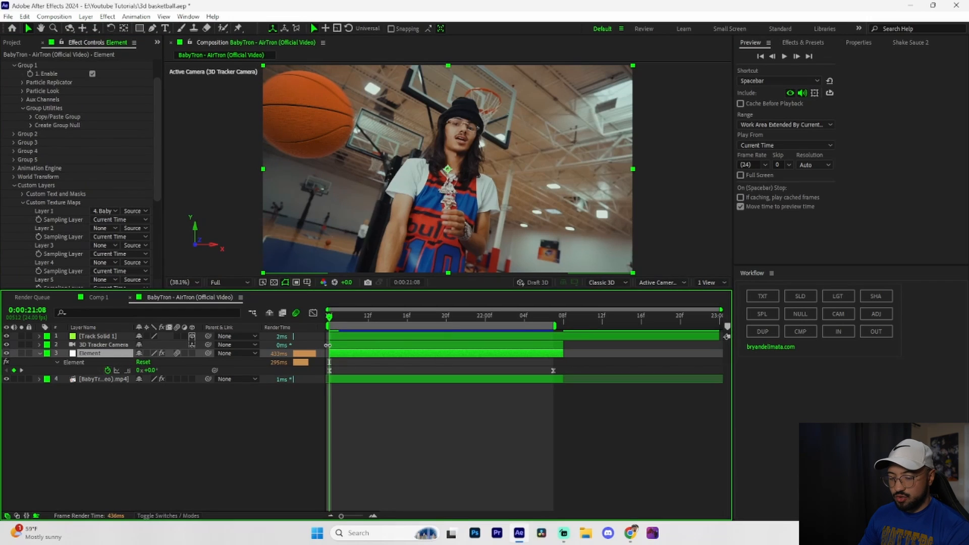
{"action": "key", "text": "ctrl+d"}
{"action": "left_click", "coordinate": [22, 113]}
{"action": "left_click", "coordinate": [112, 140]}
{"action": "type", "text": "9000"}
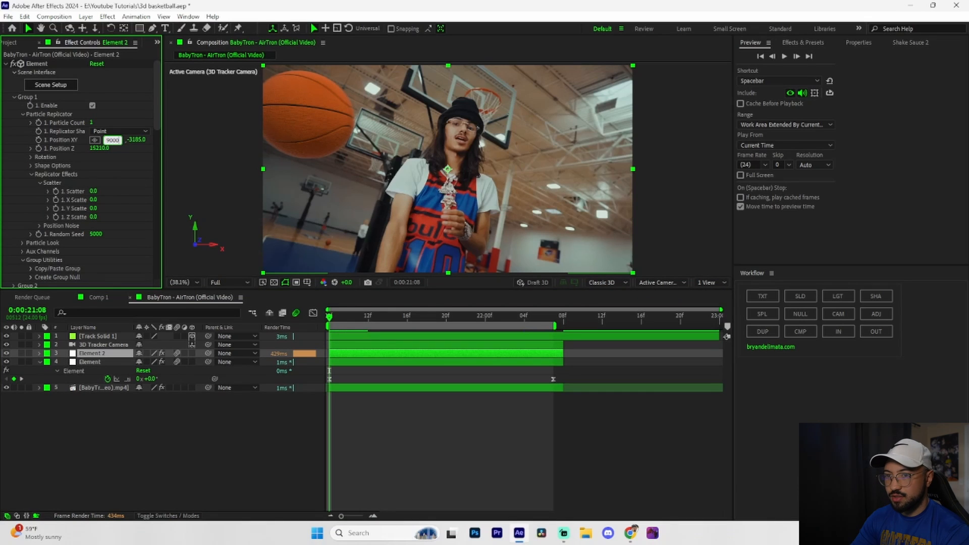
{"action": "key", "text": "Return"}
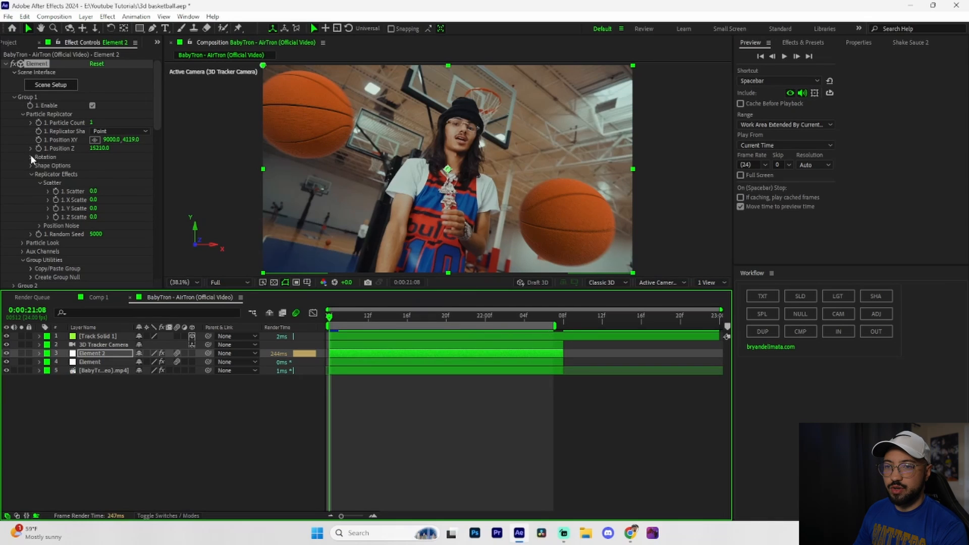
Delete the copied Multi-Object rotation keyframes from the Element 2 layer.
{"action": "left_click", "coordinate": [31, 174]}
{"action": "left_click", "coordinate": [21, 190]}
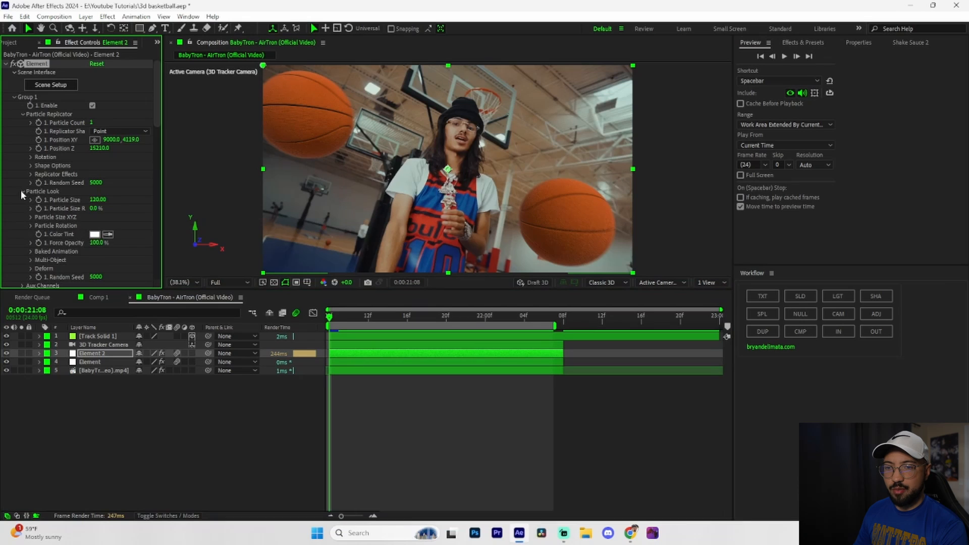
{"action": "scroll", "coordinate": [53, 225], "scroll_direction": "down", "scroll_amount": 1}
{"action": "left_click", "coordinate": [30, 237]}
{"action": "scroll", "coordinate": [29, 237], "scroll_direction": "down", "scroll_amount": 5}
{"action": "key", "text": "u"}
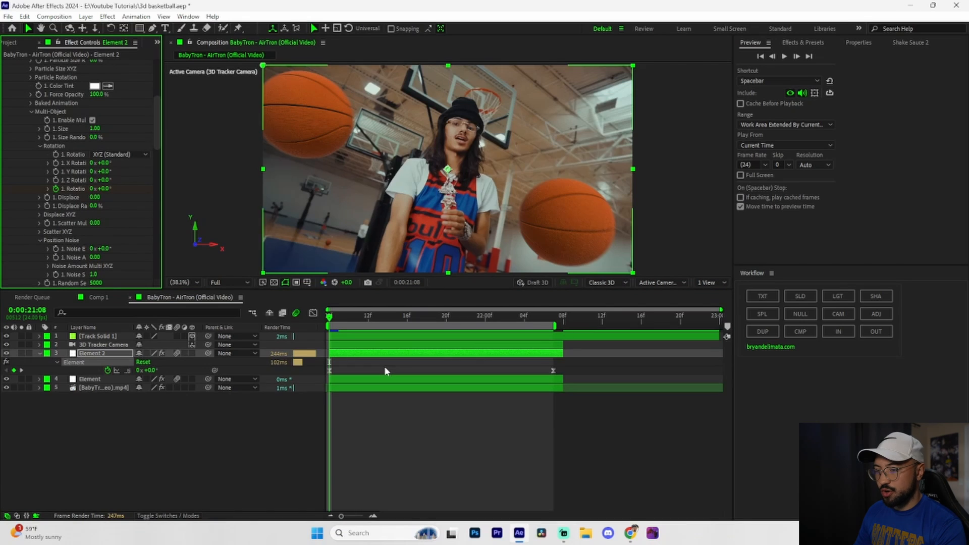
{"action": "left_click_drag", "start_coordinate": [567, 367], "coordinate": [316, 370]}
{"action": "key", "text": "Delete"}
Keyframe Element 2's overall Multi-Object rotation from 0° at 0:00:21:08 to a negative angle at 0:00:22:07.
{"action": "left_click", "coordinate": [56, 188]}
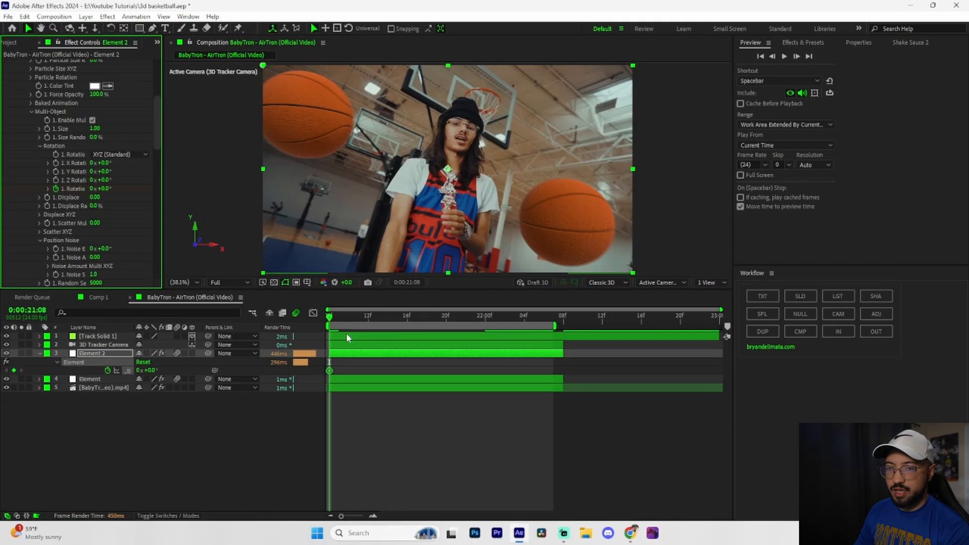
{"action": "left_click_drag", "start_coordinate": [331, 320], "coordinate": [553, 318]}
{"action": "left_click_drag", "start_coordinate": [98, 189], "coordinate": [46, 189]}
Apply Easy Ease to both rotation keyframes of Element 2 and preview the clip with both basketballs.
{"action": "left_click_drag", "start_coordinate": [560, 364], "coordinate": [318, 372]}
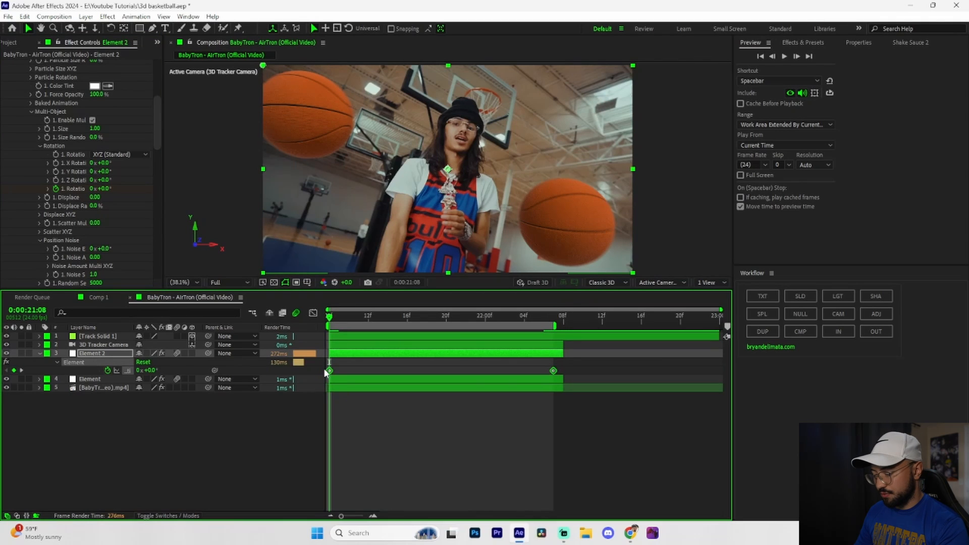
{"action": "left_click", "coordinate": [39, 354]}
{"action": "key", "text": "space"}
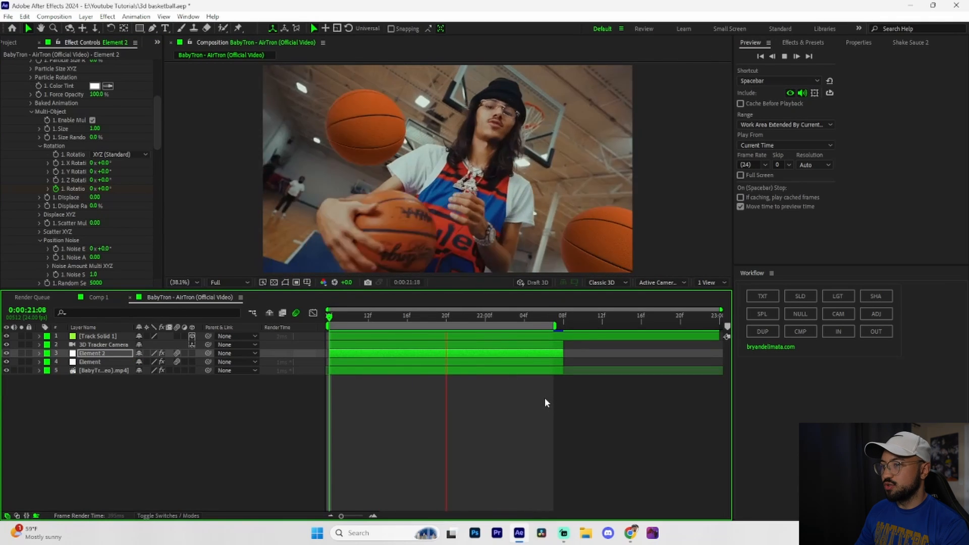
{"action": "key", "text": "space"}
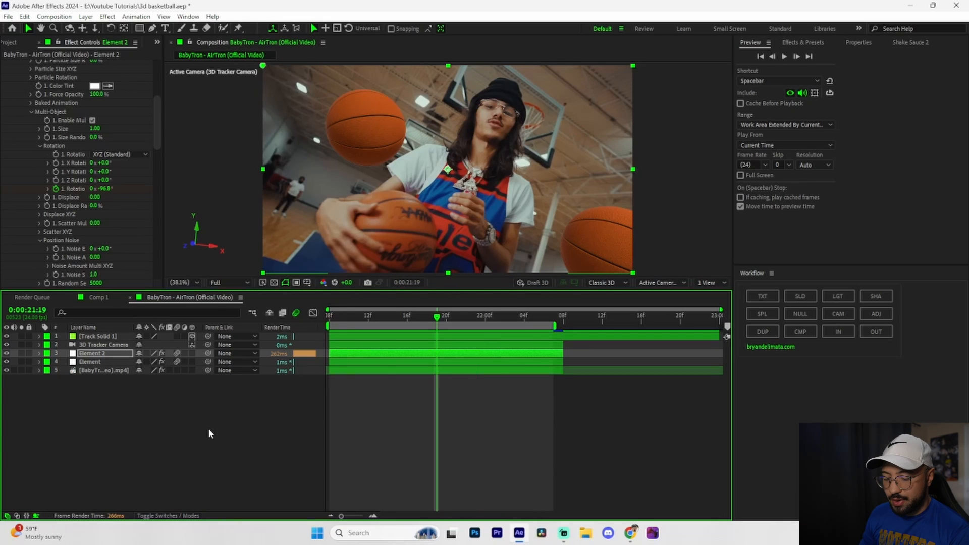
Apply Camera Lens Blur to the Element 2 layer, paste the same effect onto the Element layer, and preview the clip.
{"action": "key", "text": "ctrl+space"}
{"action": "type", "text": "Camera"}
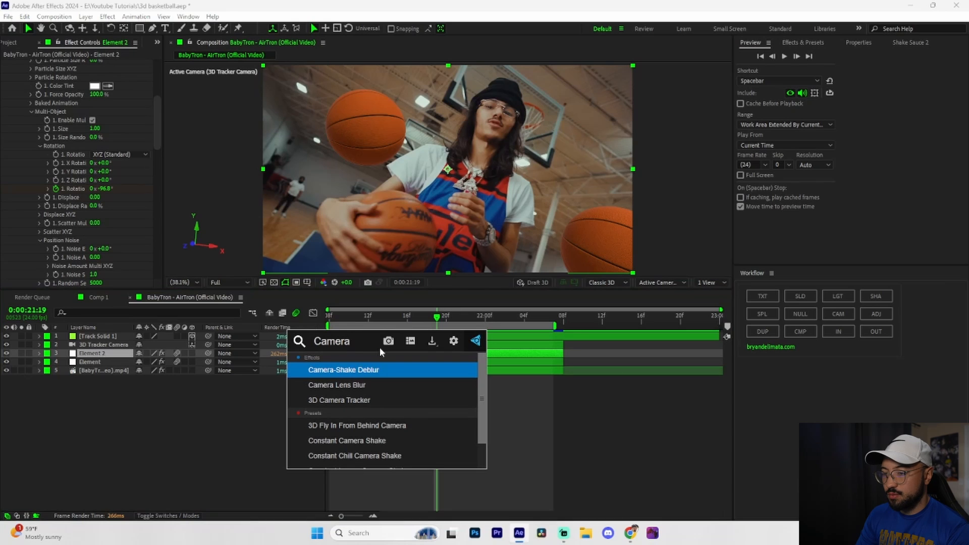
{"action": "left_click", "coordinate": [355, 385]}
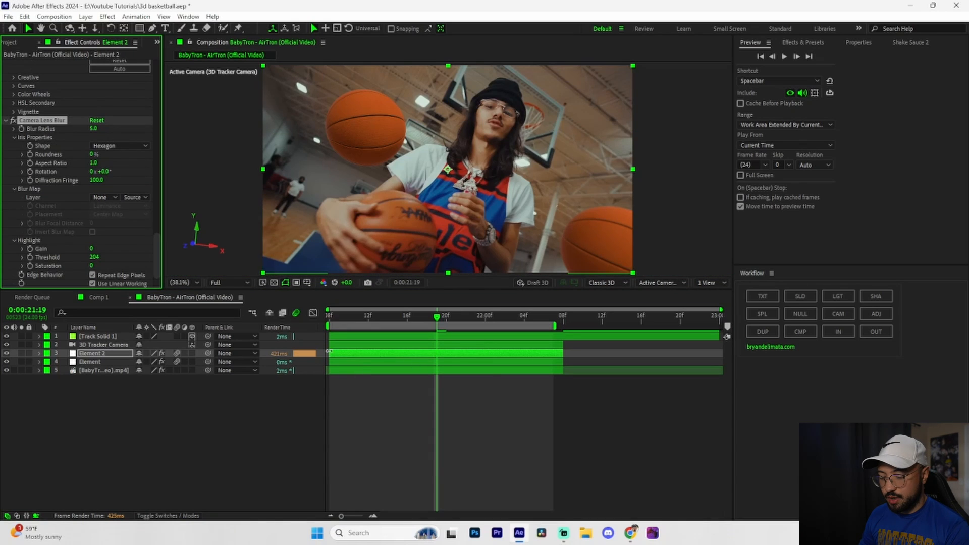
{"action": "left_click", "coordinate": [358, 360]}
{"action": "key", "text": "ctrl+v"}
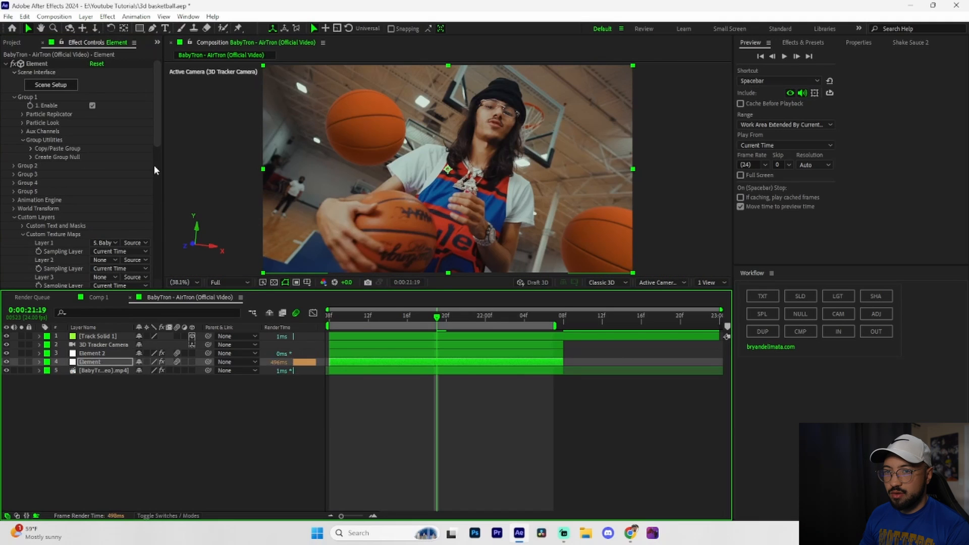
{"action": "left_click_drag", "start_coordinate": [157, 138], "coordinate": [167, 255]}
{"action": "key", "text": "space"}
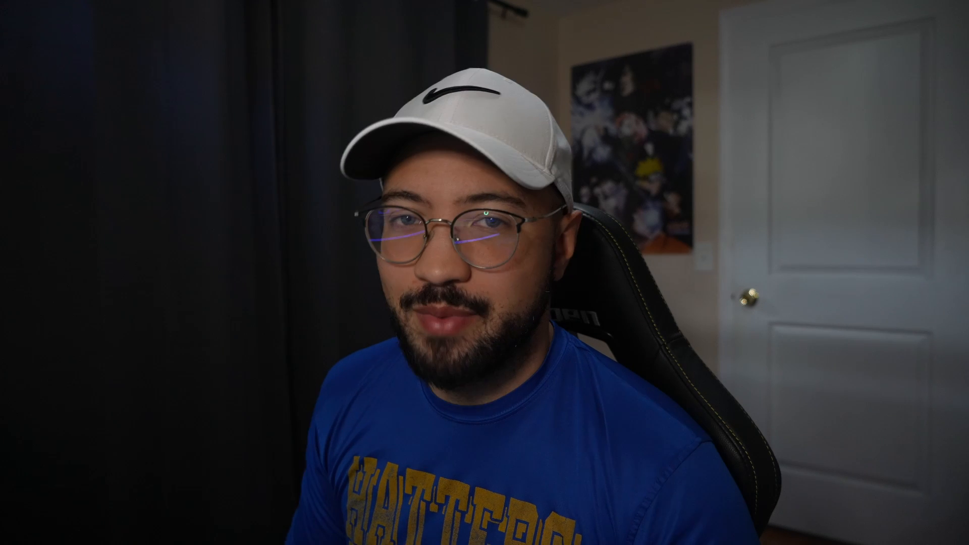
Delete both Element layers and the Track Solid 1 layer from the composition.
{"action": "key", "text": "Delete"}
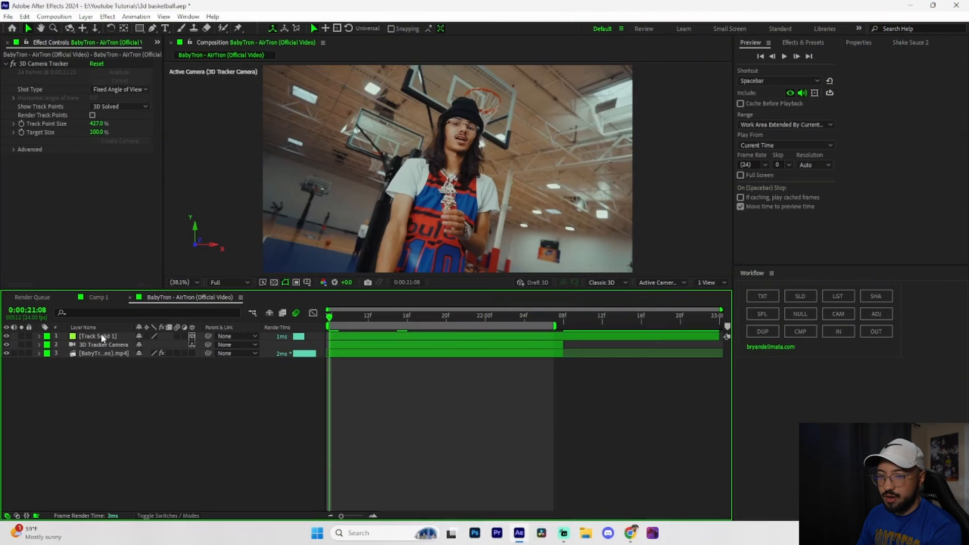
{"action": "left_click", "coordinate": [101, 335]}
{"action": "key", "text": "Delete"}
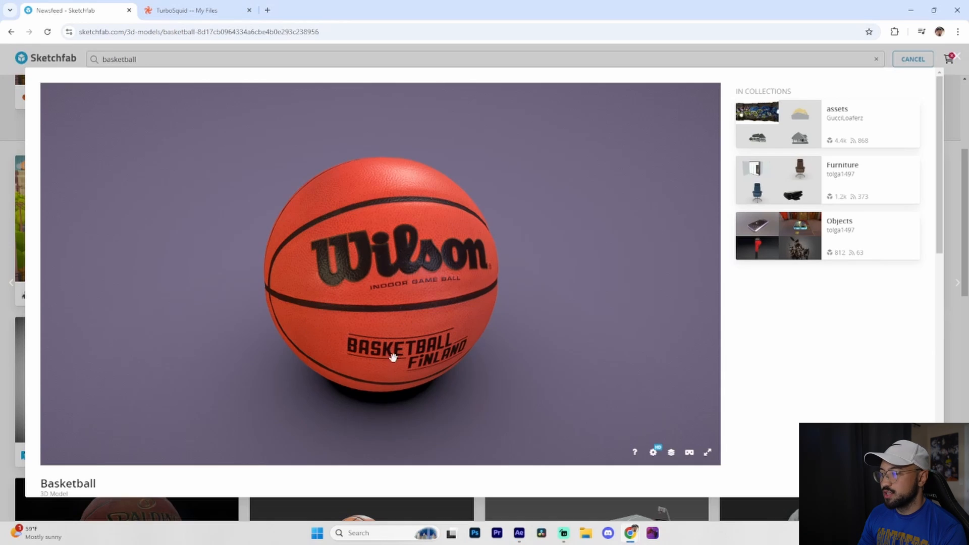
On Sketchfab in the browser, download the Wilson basketball model in GLB format with the 8k texture size.
{"action": "scroll", "coordinate": [549, 304], "scroll_direction": "down", "scroll_amount": 3}
{"action": "scroll", "coordinate": [245, 312], "scroll_direction": "down", "scroll_amount": 6}
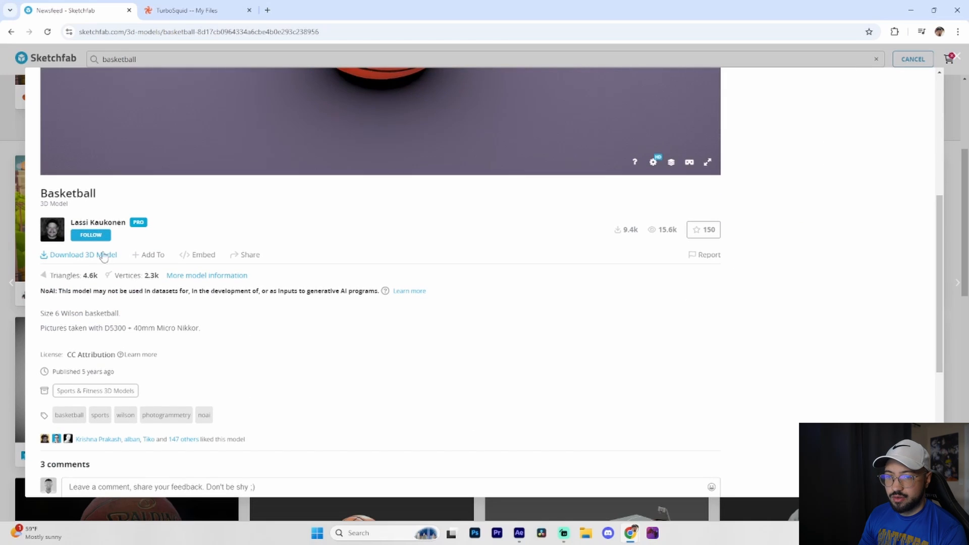
{"action": "left_click", "coordinate": [81, 256]}
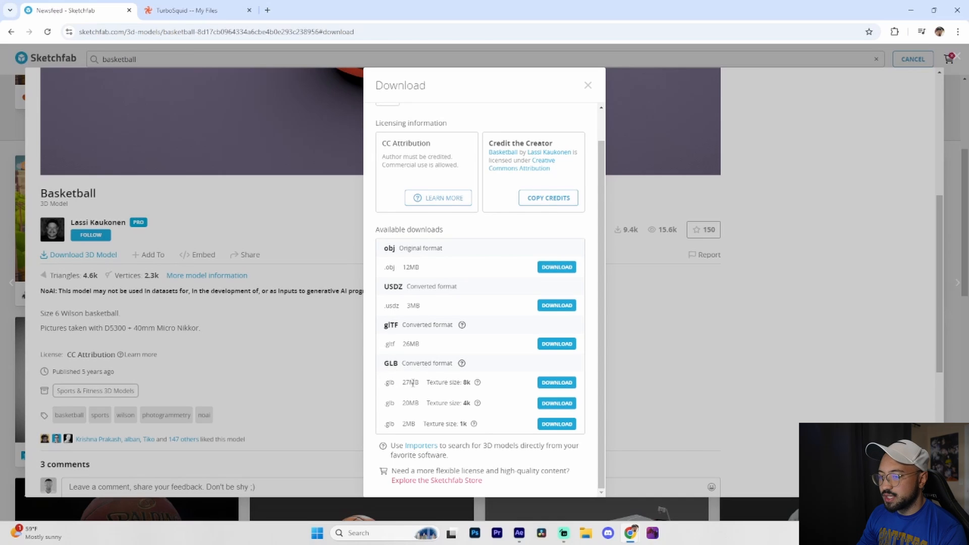
{"action": "left_click", "coordinate": [557, 382]}
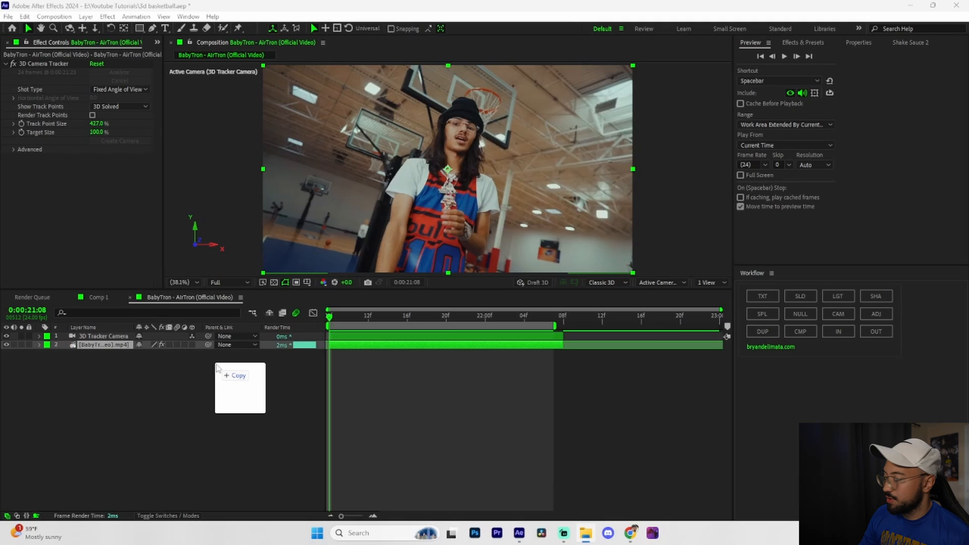
In After Effects, add basketball.glb to the music video composition and accept its model settings with 100% object scale.
{"action": "left_click_drag", "start_coordinate": [216, 372], "coordinate": [194, 374]}
{"action": "key", "text": "Return"}
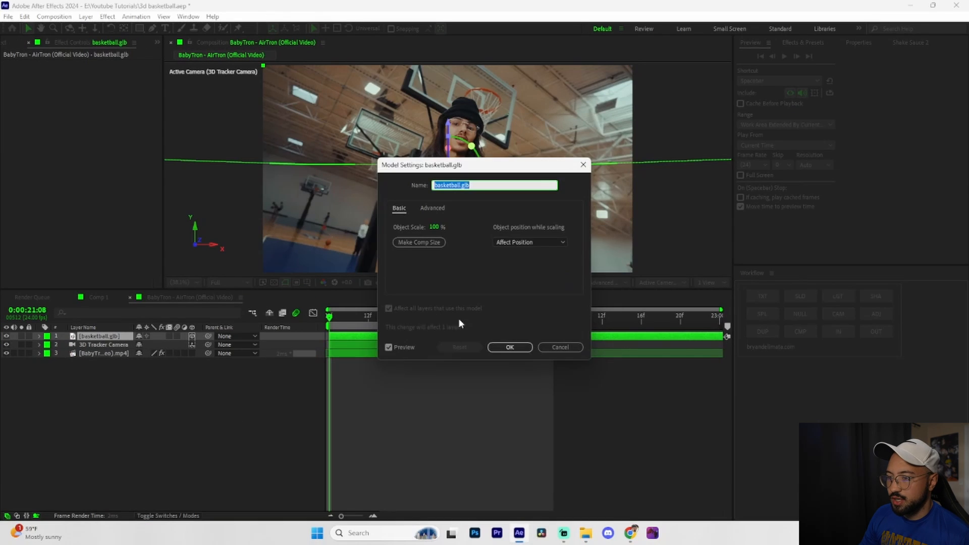
{"action": "left_click", "coordinate": [509, 347]}
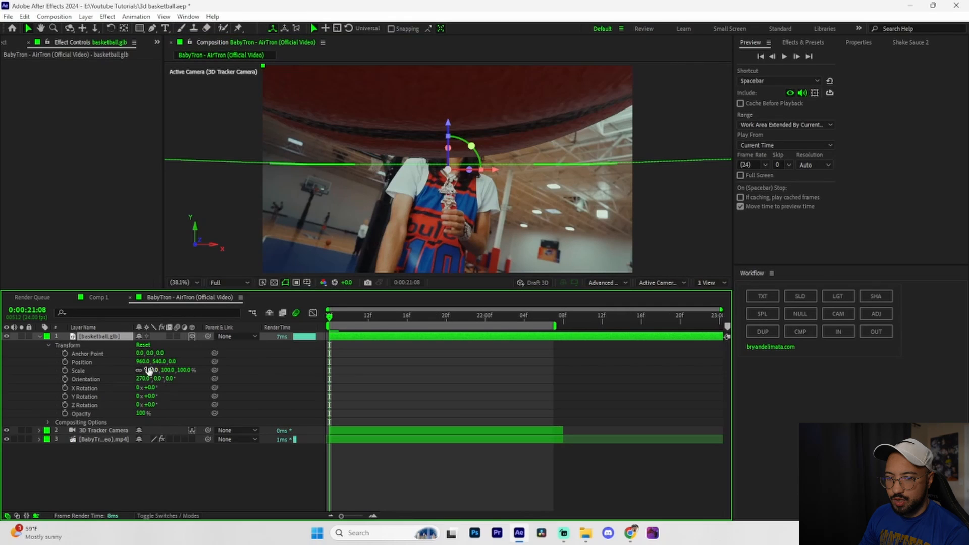
Set the basketball model's scale to -8%, Y rotation to 1x+180° and Z orientation to 6.9°, checking it across the clip.
{"action": "left_click_drag", "start_coordinate": [151, 373], "coordinate": [101, 373]}
{"action": "left_click_drag", "start_coordinate": [152, 396], "coordinate": [231, 382]}
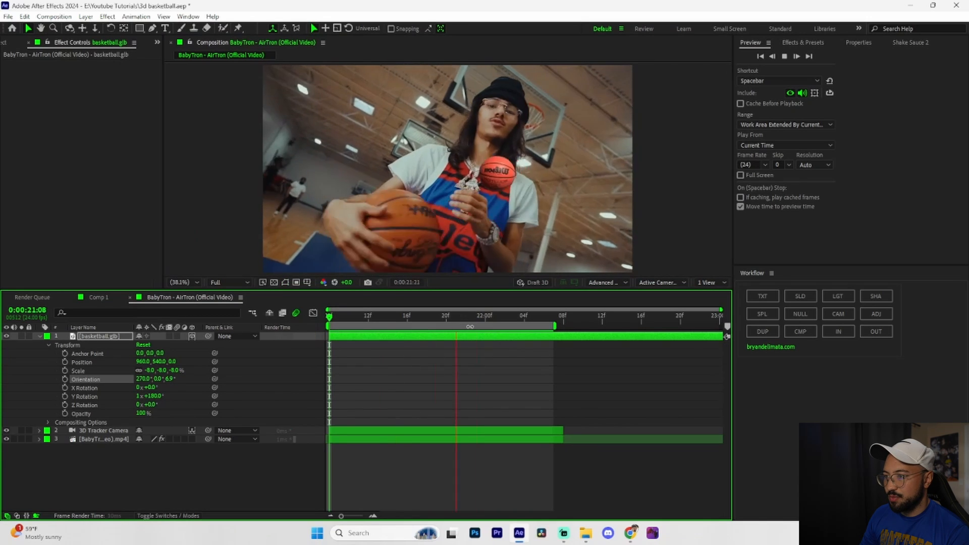
{"action": "key", "text": "space"}
{"action": "left_click_drag", "start_coordinate": [467, 319], "coordinate": [303, 342]}
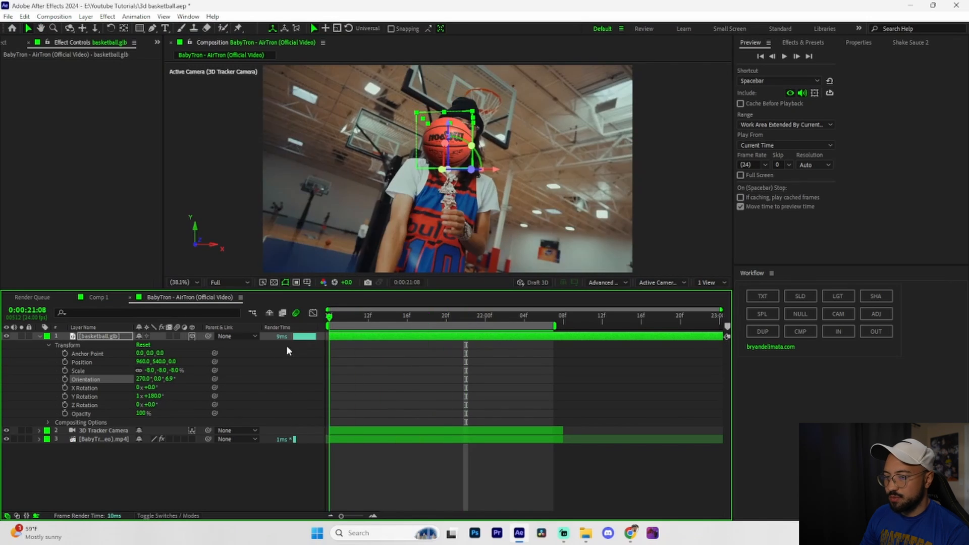
Push the basketball model back to Z position 1937 and enlarge its scale to 42%.
{"action": "left_click_drag", "start_coordinate": [172, 361], "coordinate": [413, 320]}
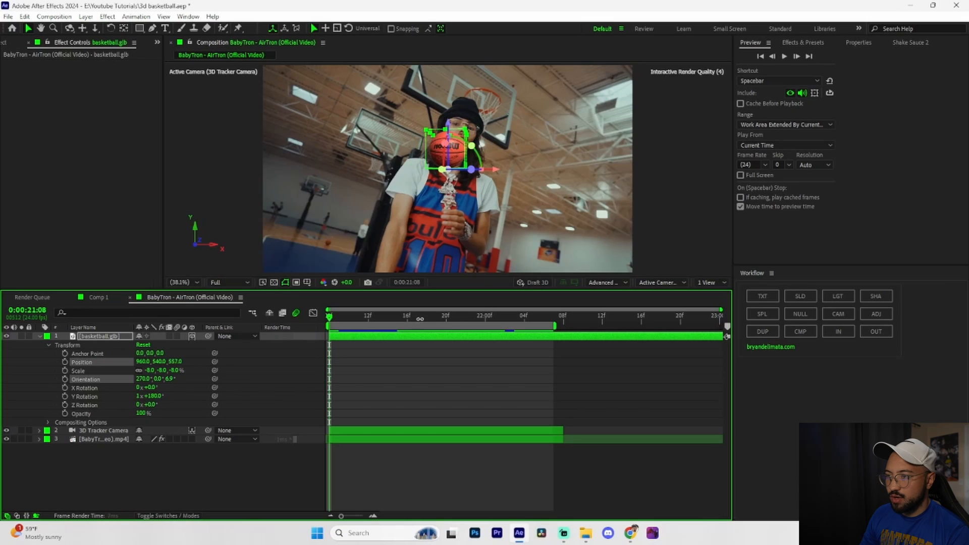
{"action": "left_click_drag", "start_coordinate": [498, 306], "coordinate": [544, 306]}
{"action": "left_click_drag", "start_coordinate": [153, 371], "coordinate": [448, 245]}
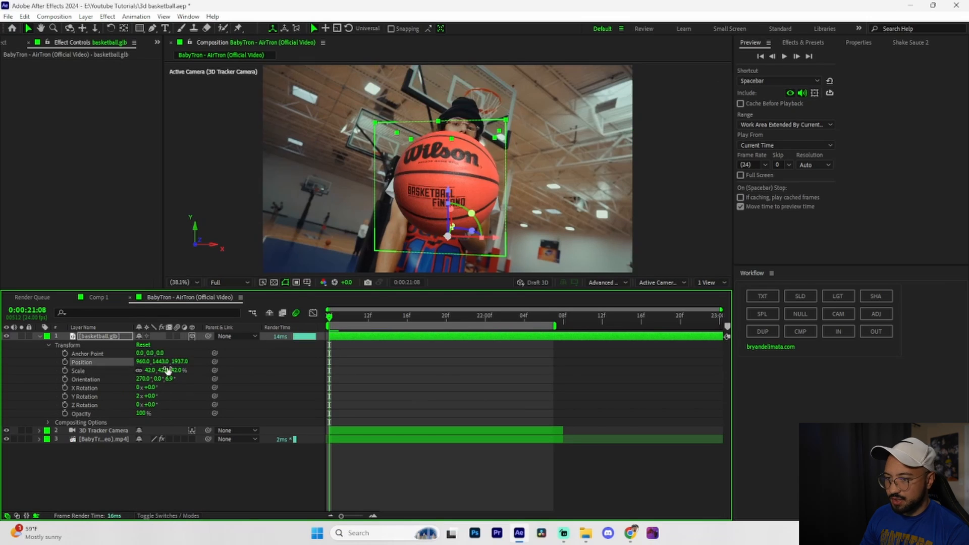
Place the basketball beside the performer at position 3268, 1443, 3406, scale it to 51%, and preview the clip.
{"action": "left_click_drag", "start_coordinate": [142, 362], "coordinate": [760, 373]}
{"action": "left_click_drag", "start_coordinate": [182, 362], "coordinate": [721, 306]}
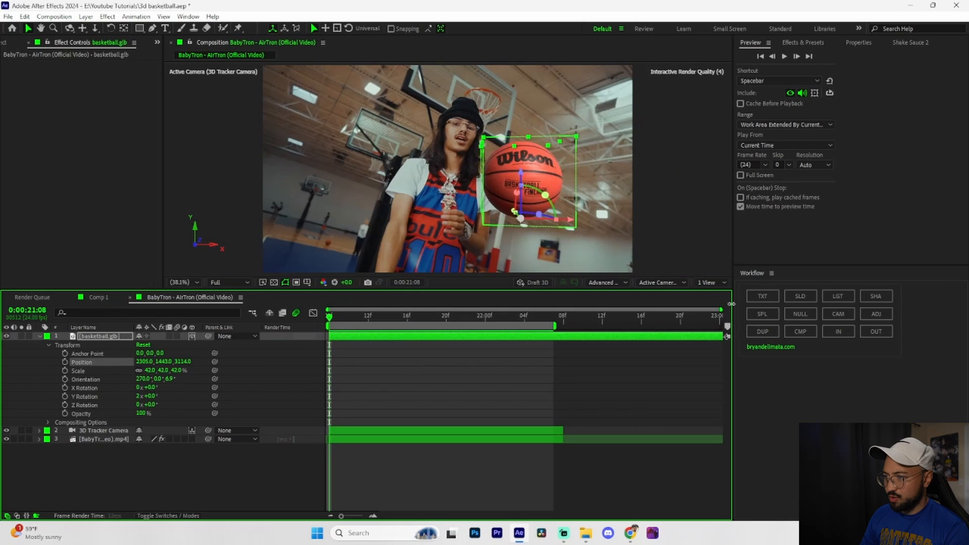
{"action": "left_click_drag", "start_coordinate": [191, 359], "coordinate": [257, 360]}
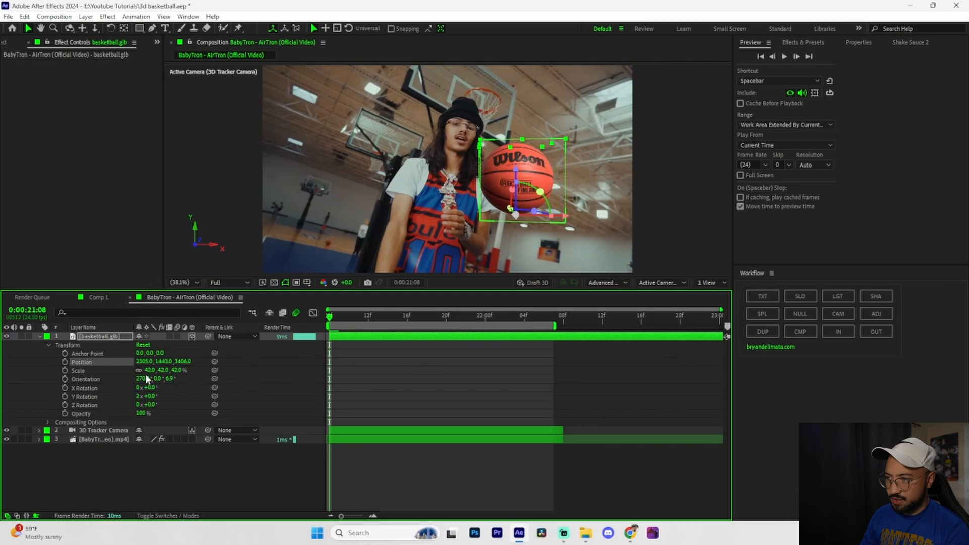
{"action": "left_click_drag", "start_coordinate": [149, 370], "coordinate": [152, 370]}
{"action": "key", "text": "space"}
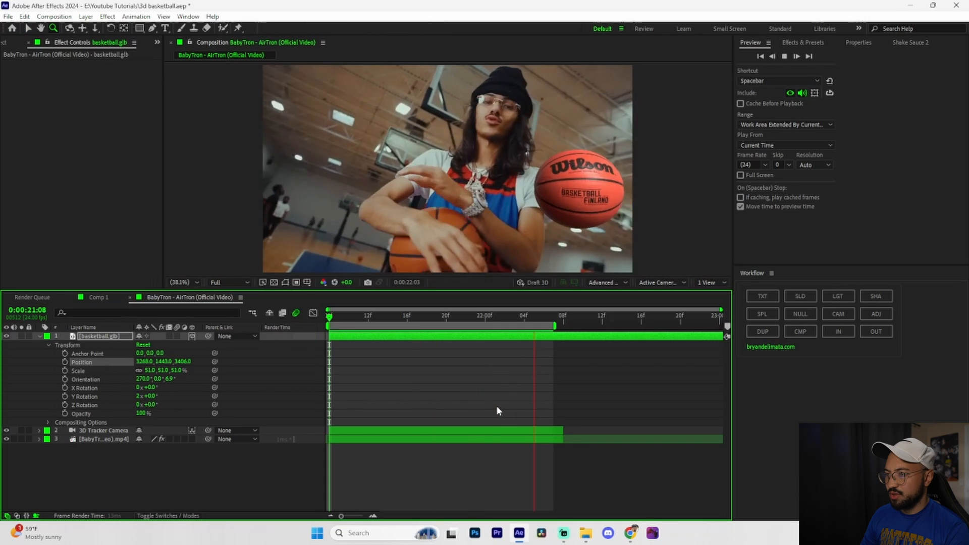